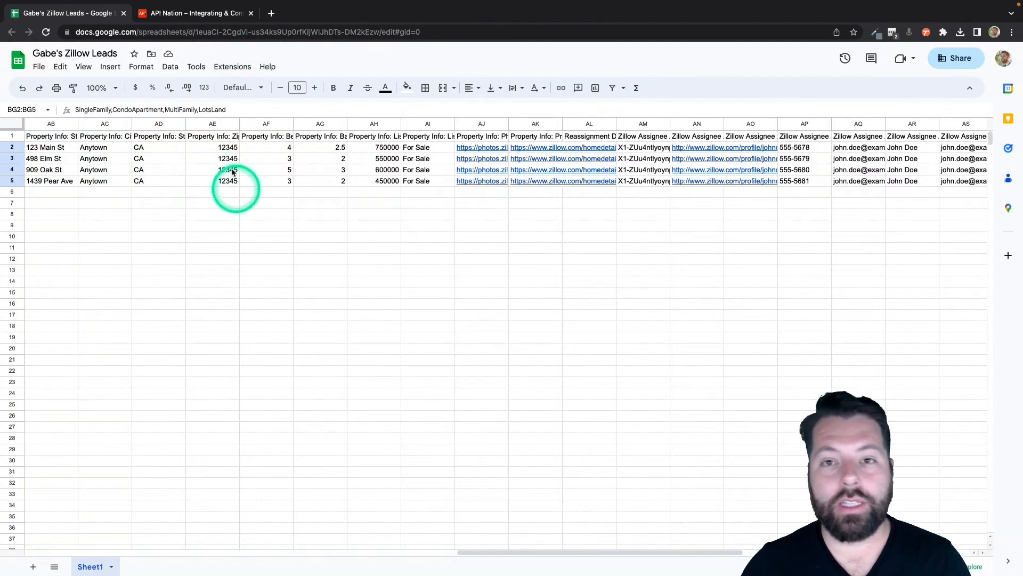
Switch to the API Nation website and open the Zillow Leads app from its full application catalogue
left_click(201, 14)
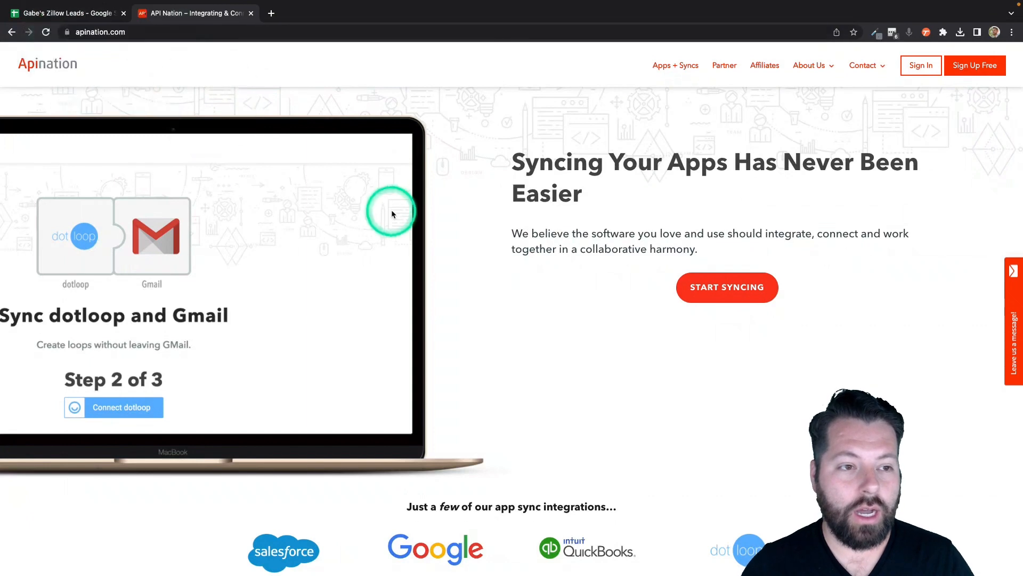
left_click(728, 285)
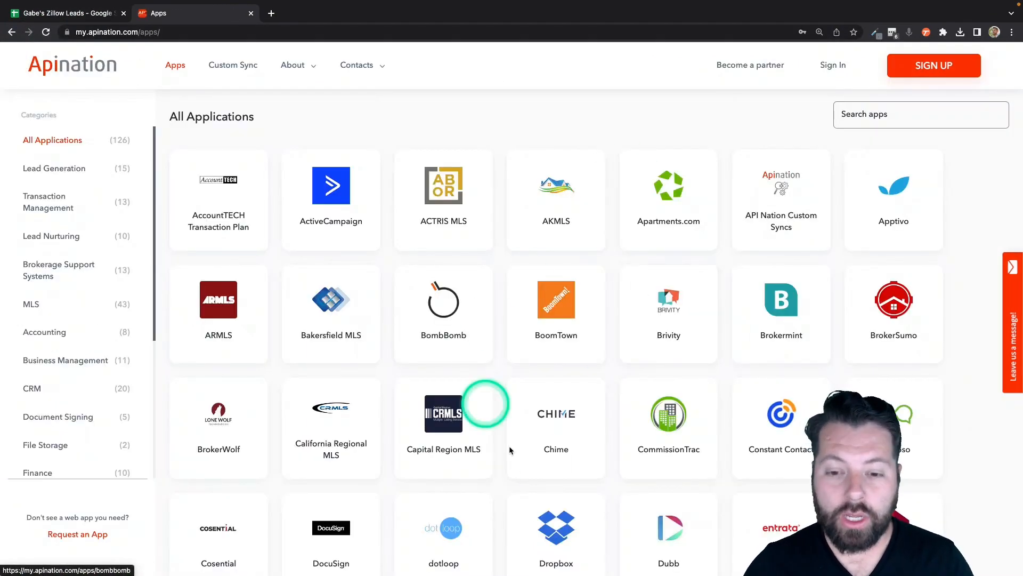
scroll(623, 405, "down", 1)
scroll(624, 405, "down", 8)
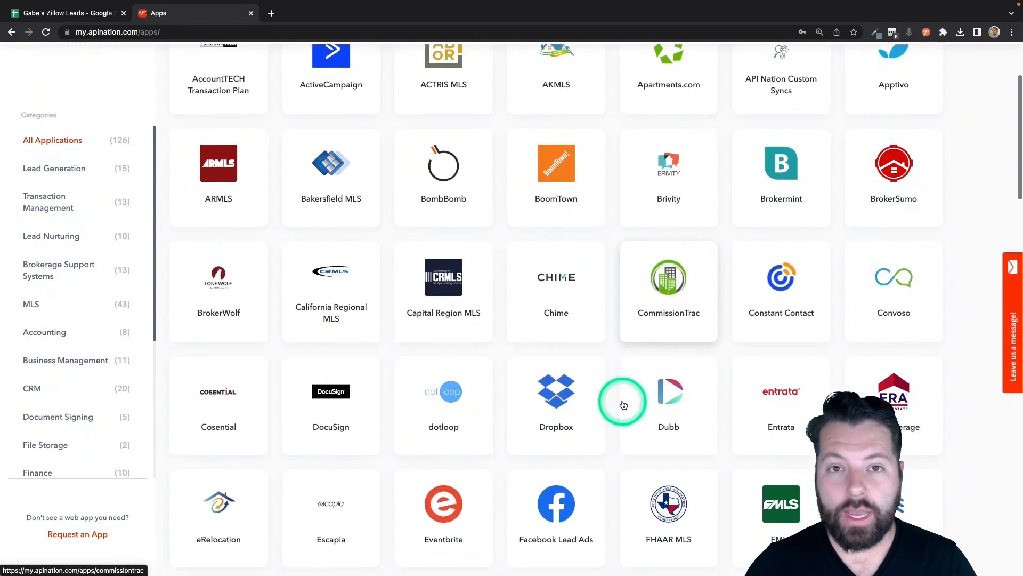
scroll(623, 405, "down", 20)
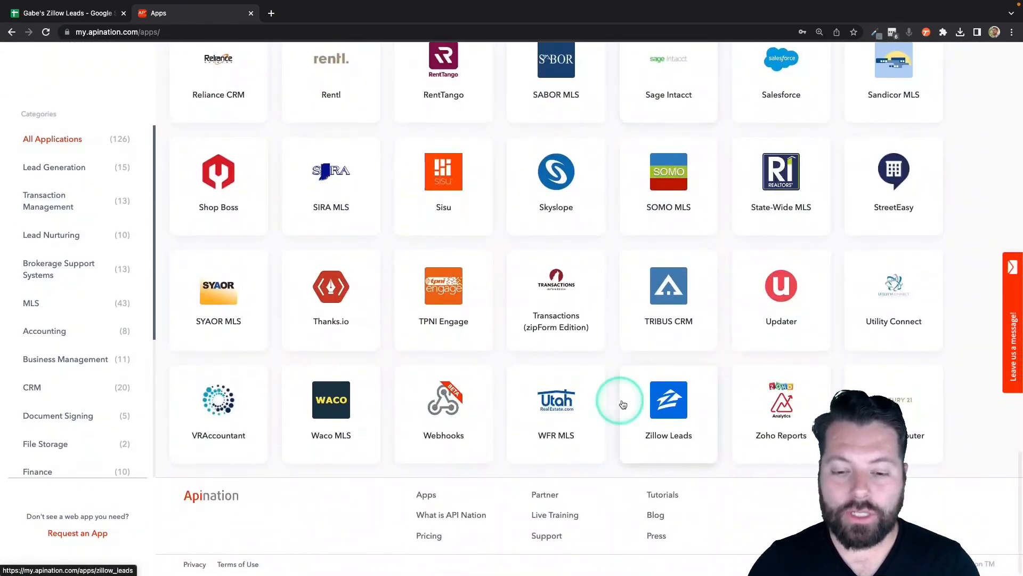
left_click(672, 405)
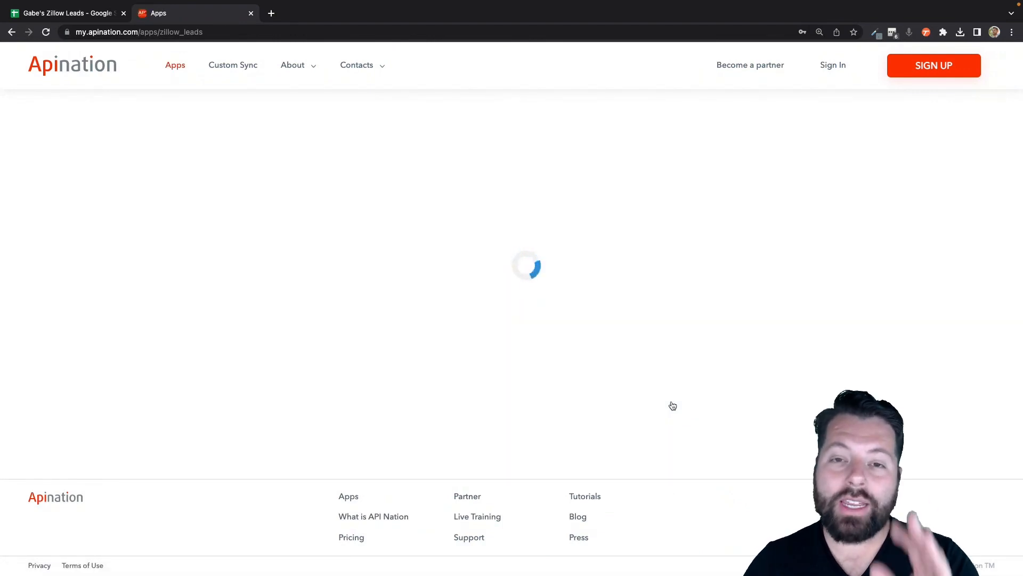
Choose Google Sheets as the app to sync with Zillow Leads
scroll(619, 339, "down", 2)
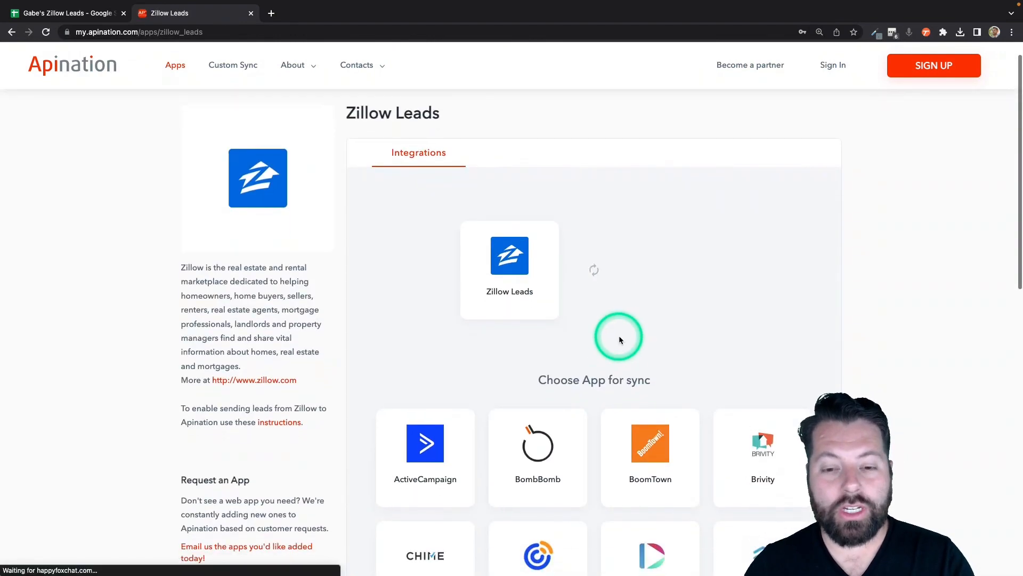
scroll(576, 510, "down", 6)
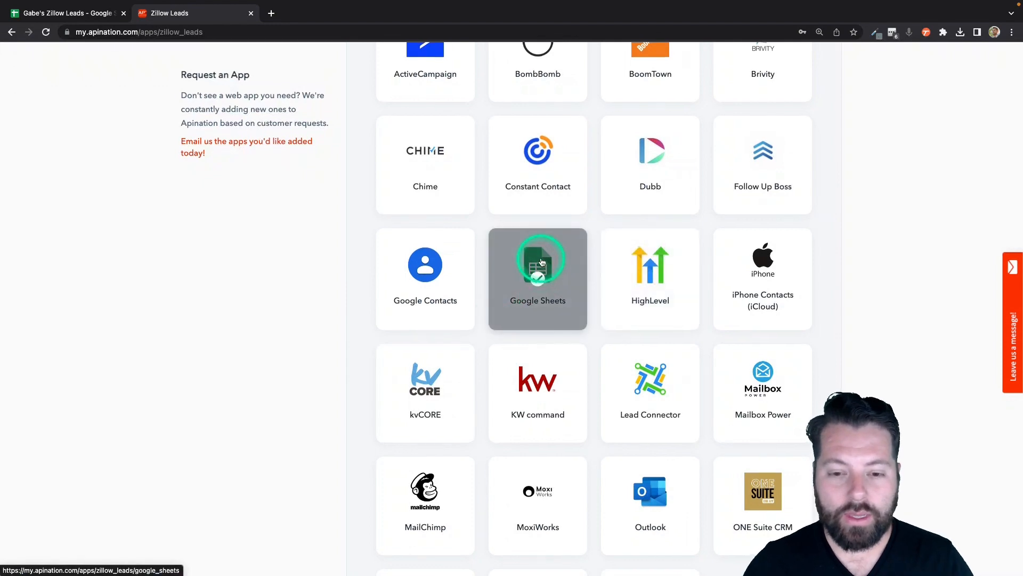
scroll(537, 277, "up", 1)
left_click(543, 307)
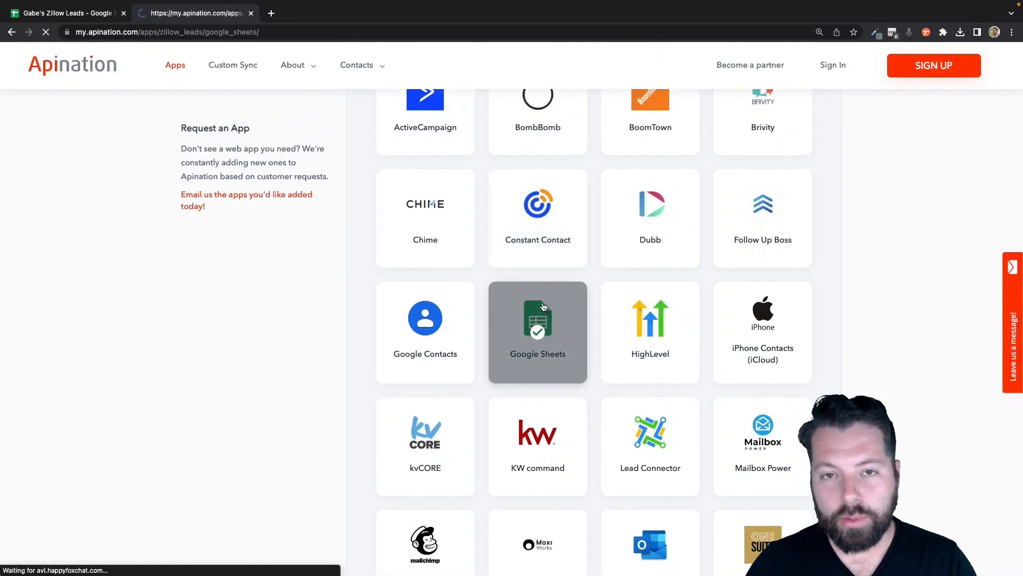
left_click(569, 353)
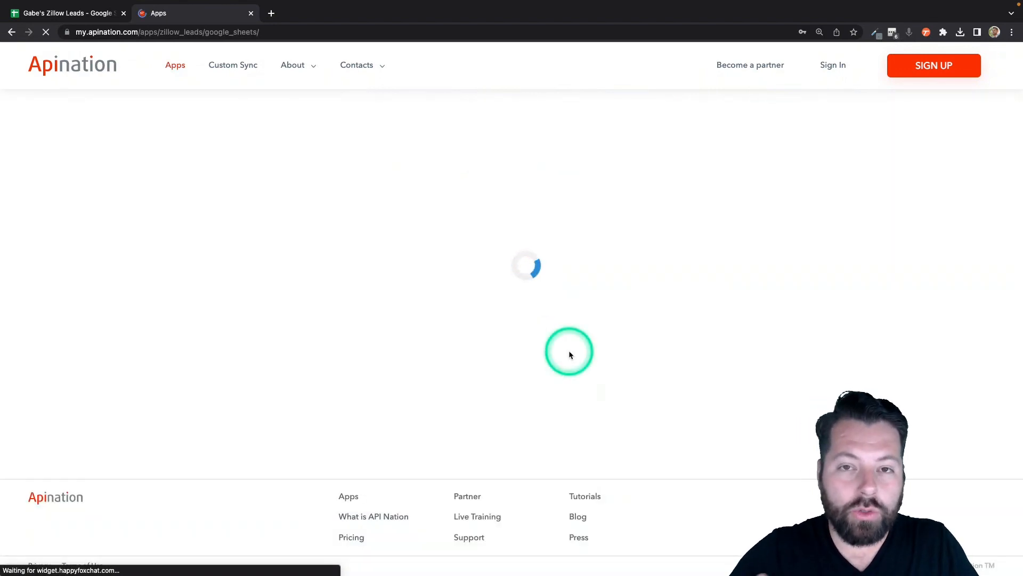
Activate the "Zillow Leads contacts to Google Sheets Spreadsheet" sync and sign in with a Google account
left_click(649, 457)
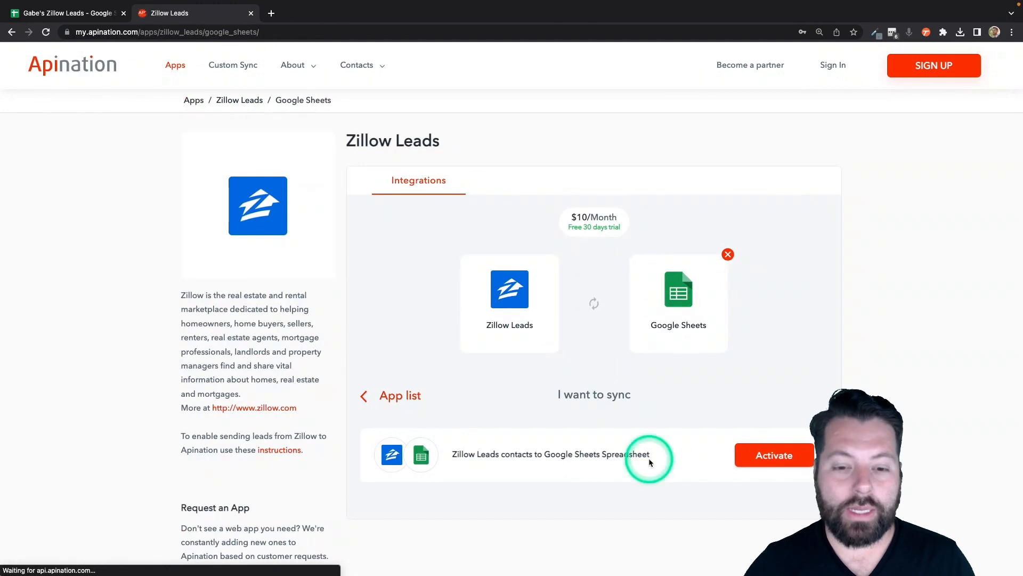
left_click(393, 477)
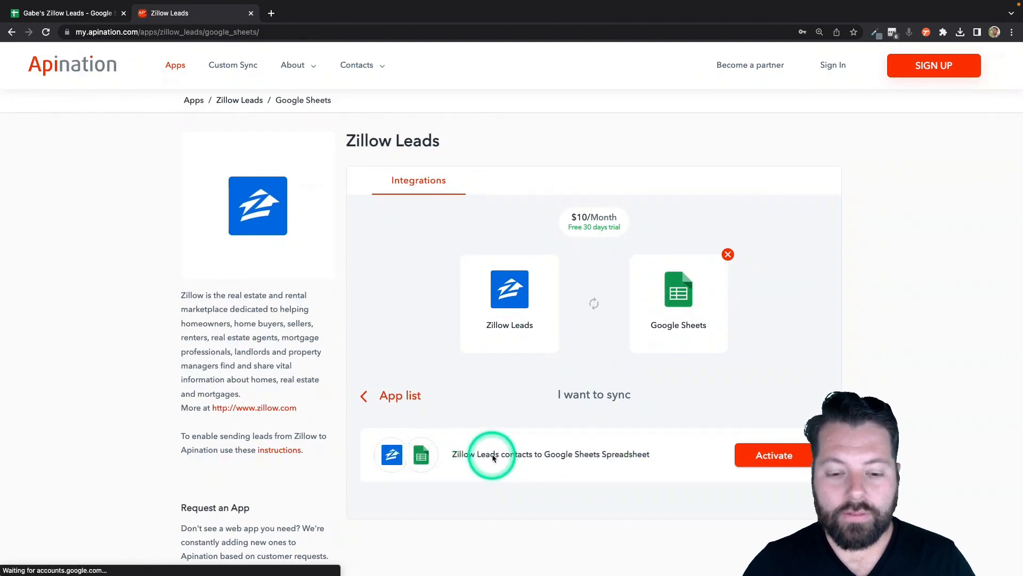
left_click(777, 456)
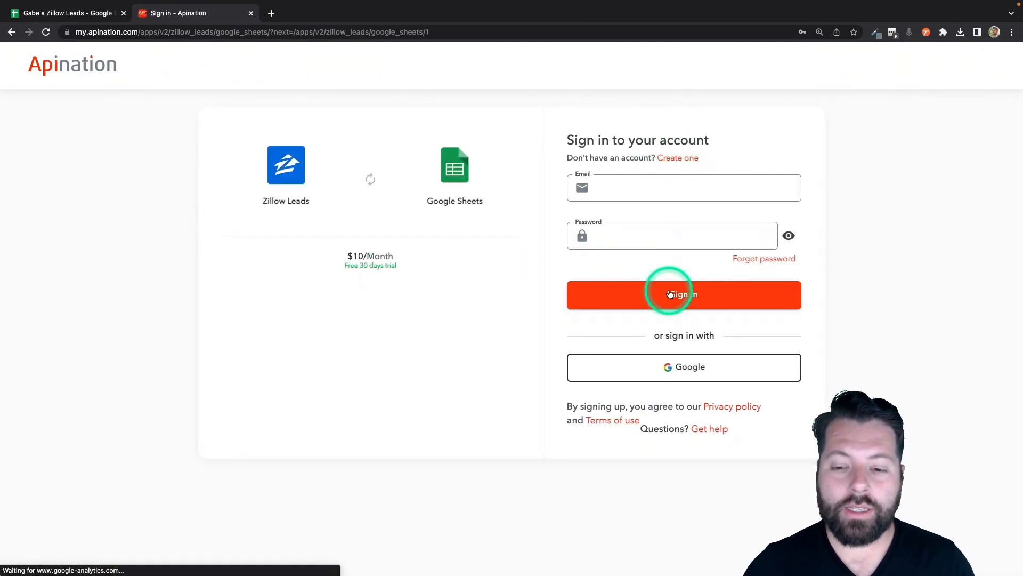
left_click(669, 371)
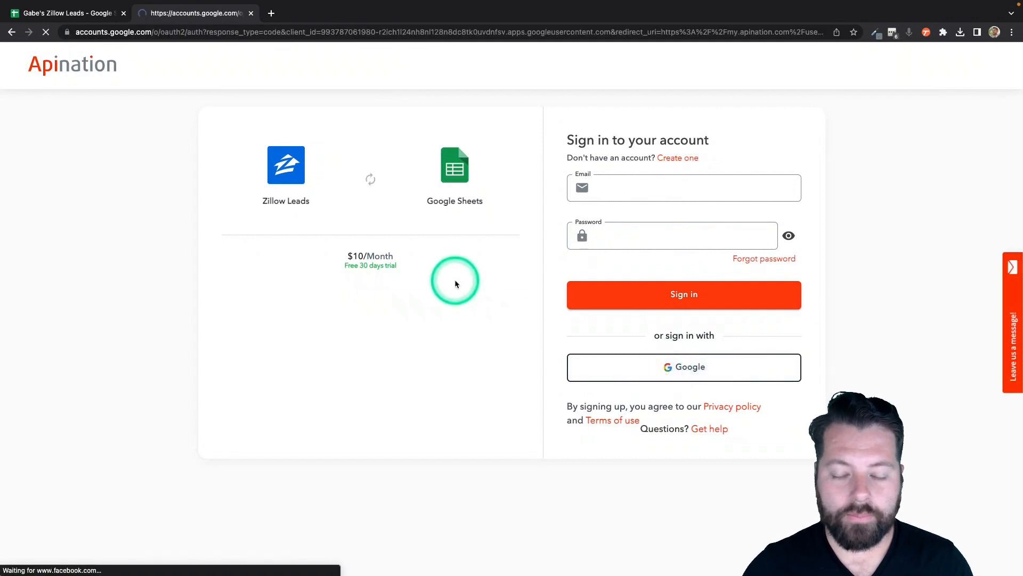
left_click(520, 334)
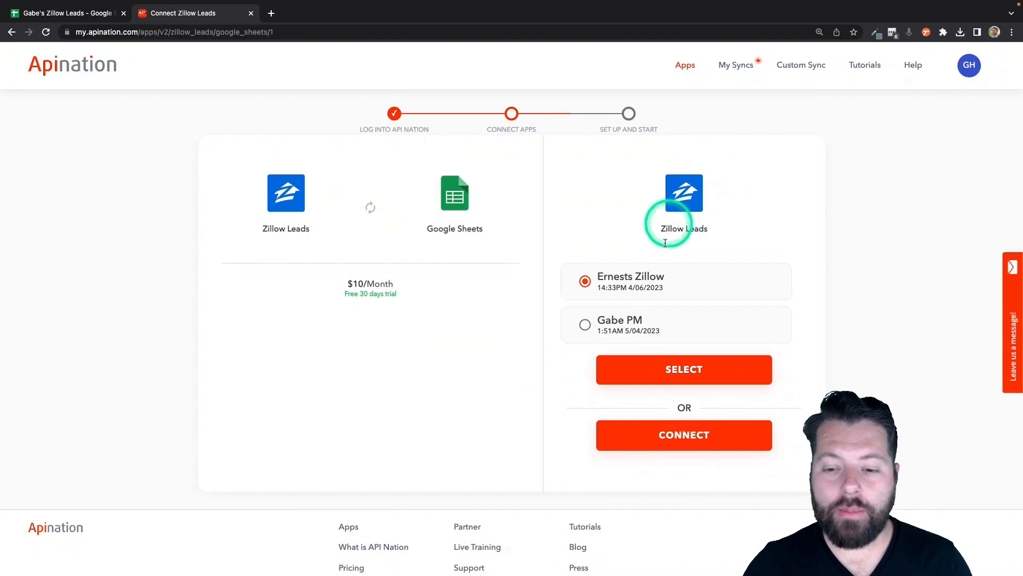
Create a new Zillow Leads connection, labelling it with the account owner's first name
left_click(682, 439)
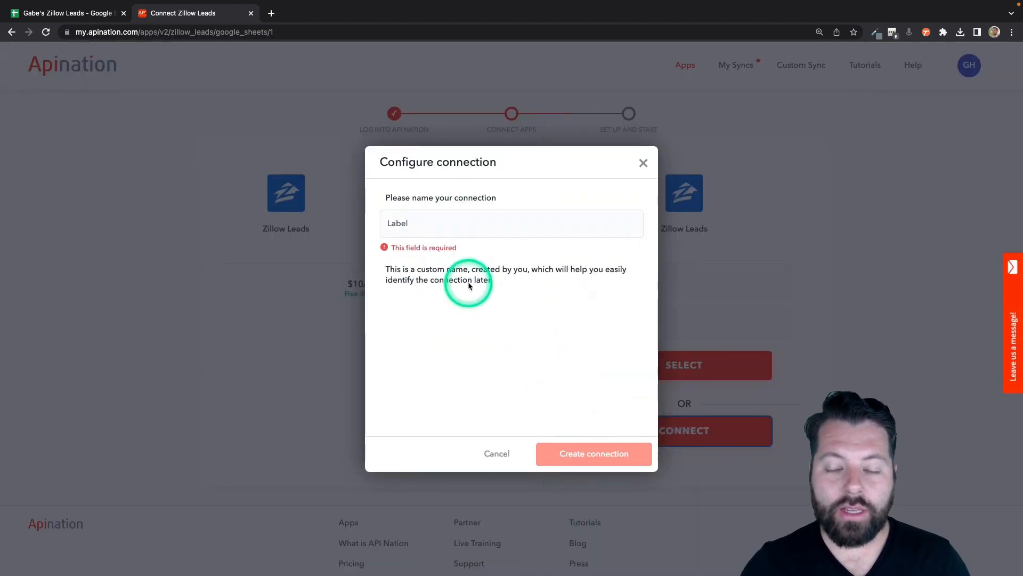
left_click(455, 226)
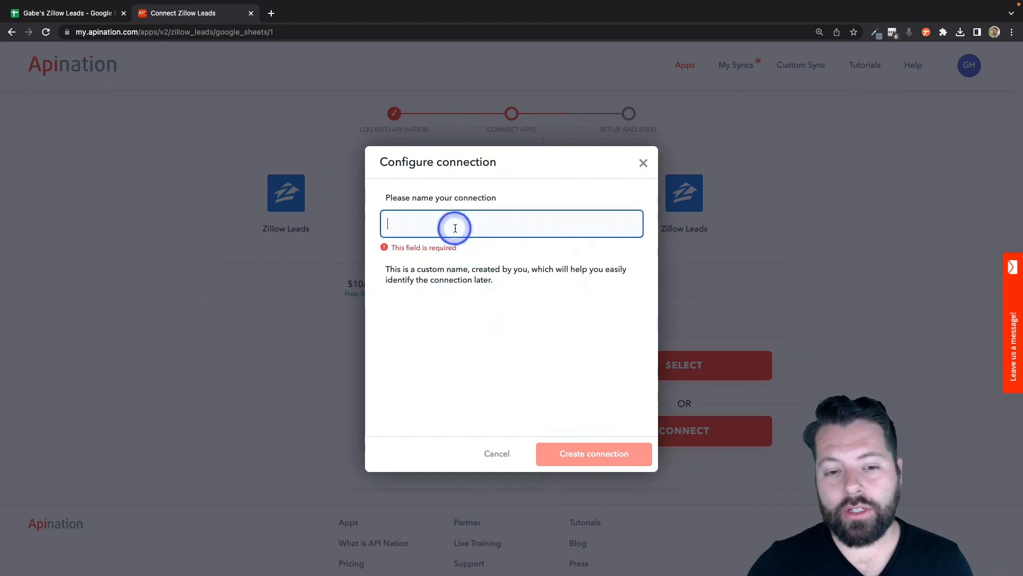
type("Gabe")
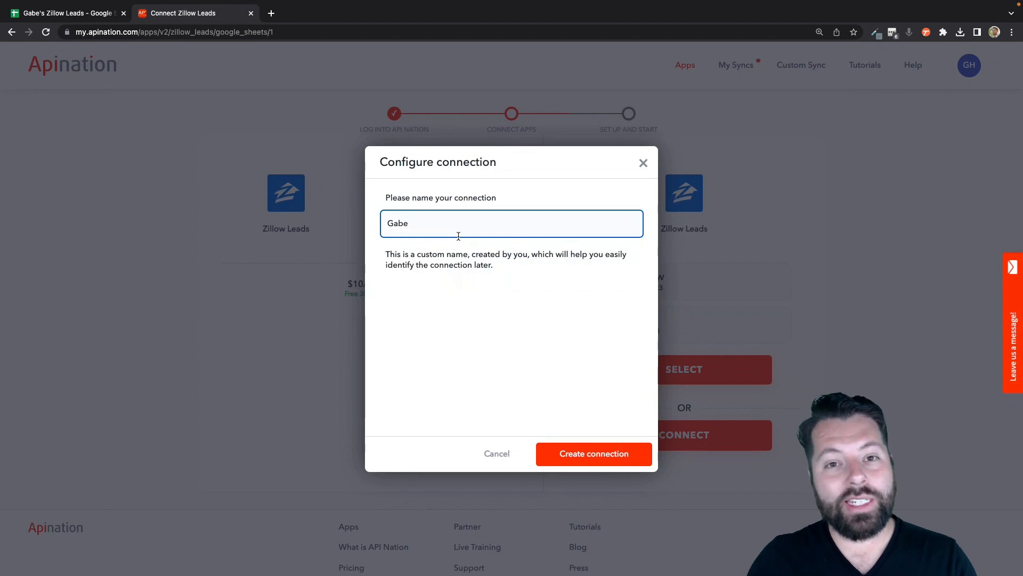
left_click(588, 455)
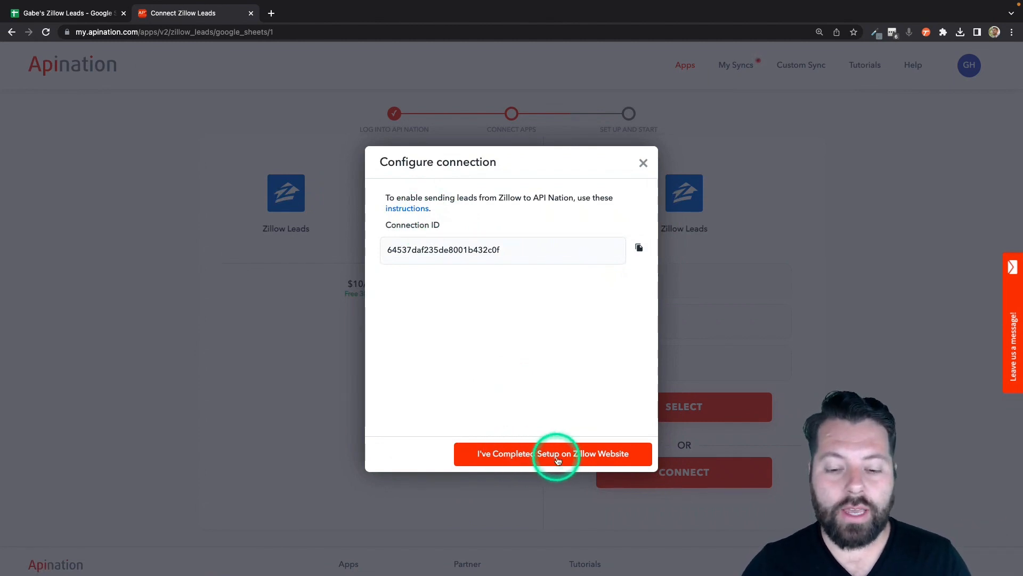
Open the instructions for connecting Zillow to API Nation and read steps 1 to 6 on linking the app in Zillow Premier Agent
left_click(414, 210)
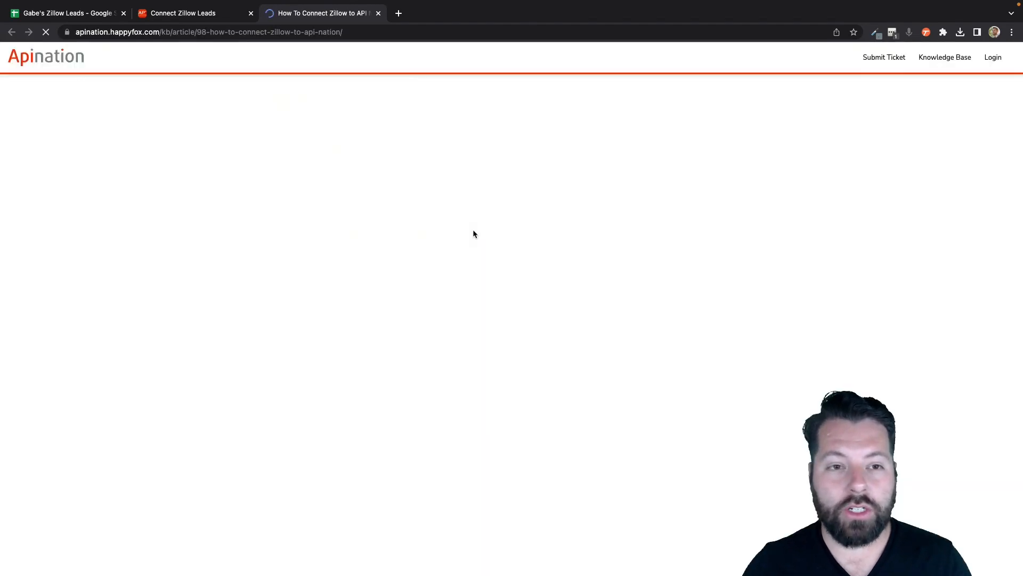
left_click(372, 206)
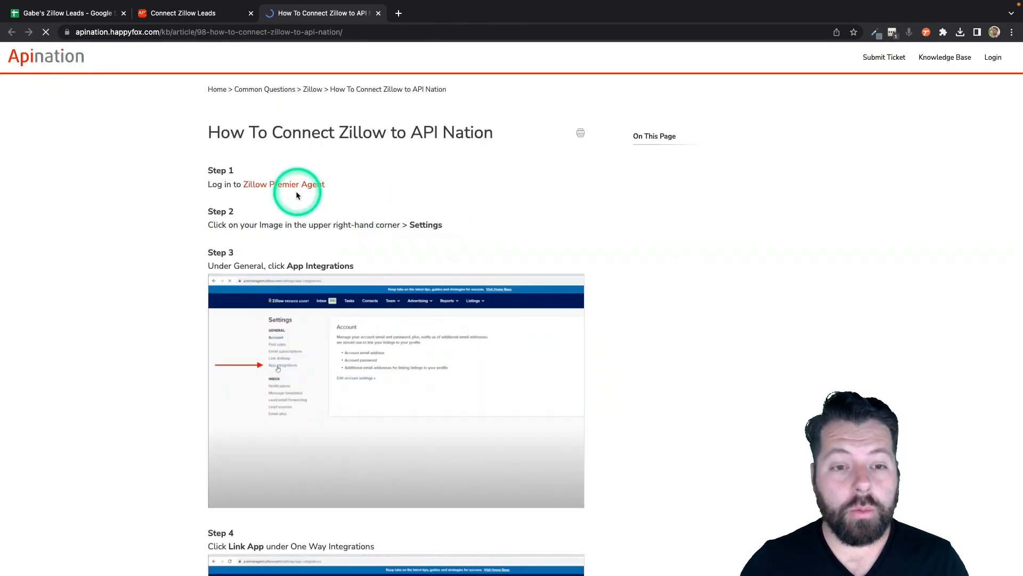
scroll(305, 244, "down", 3)
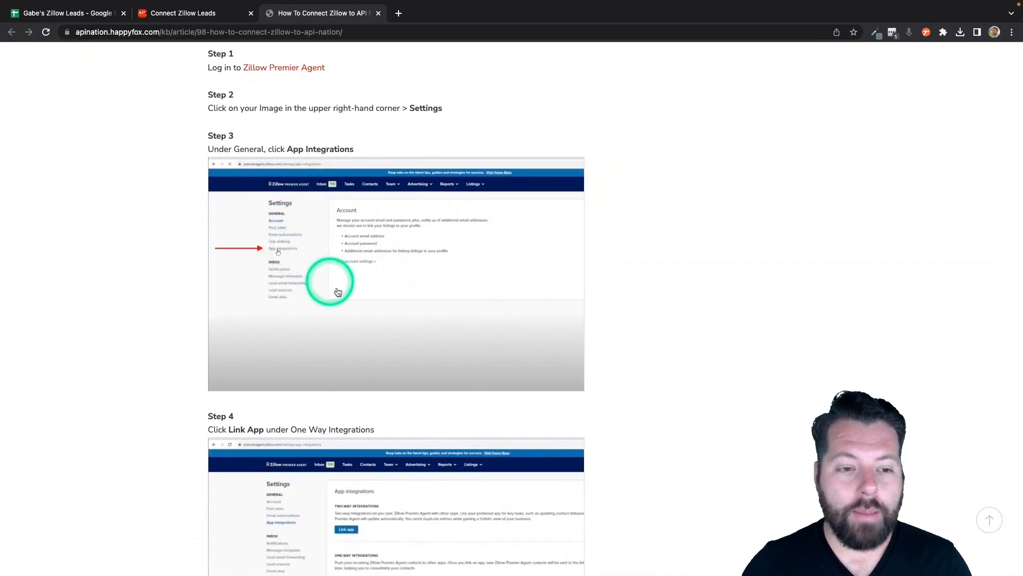
scroll(314, 272, "down", 9)
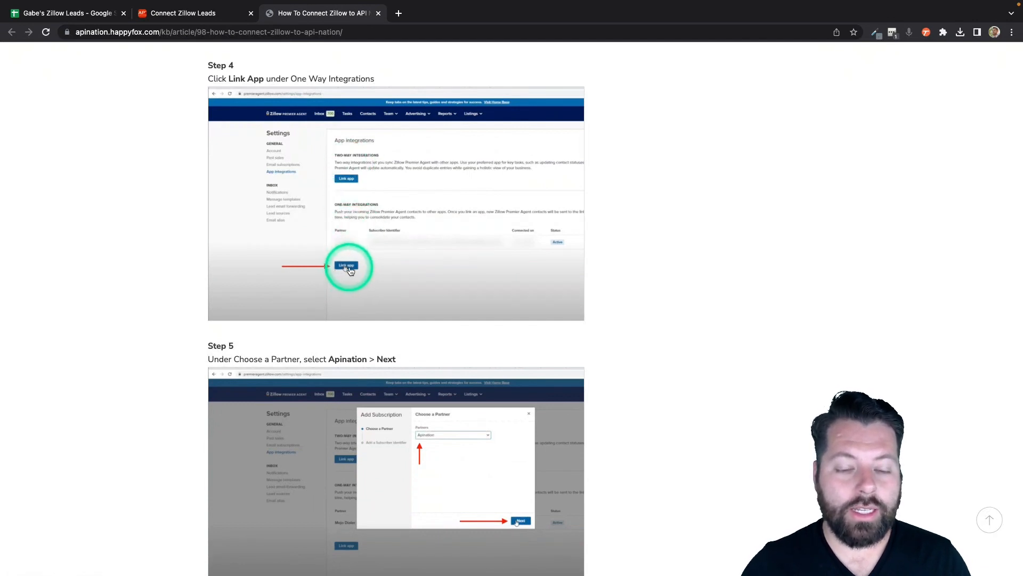
scroll(352, 269, "down", 6)
scroll(351, 272, "down", 1)
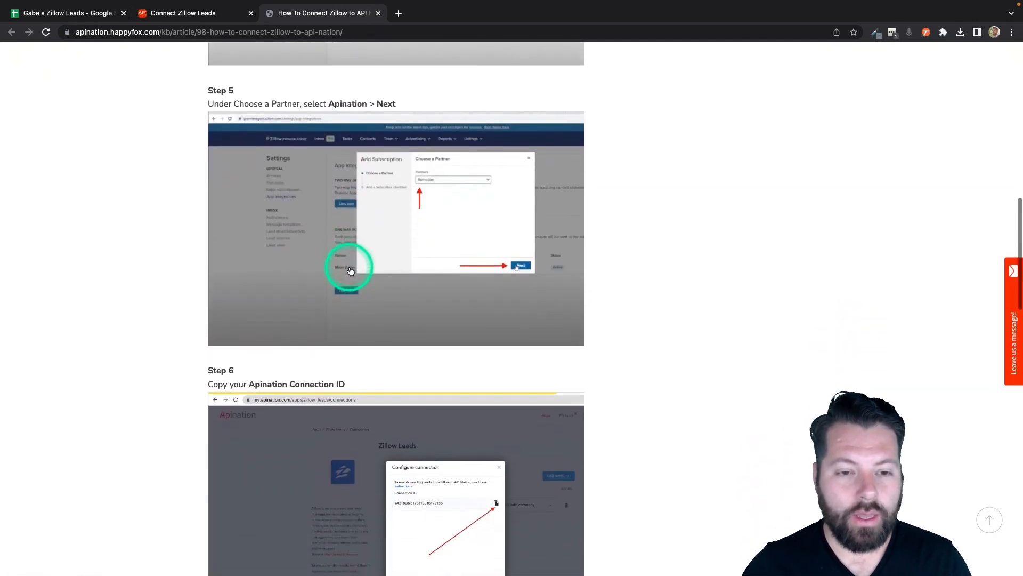
scroll(351, 272, "down", 2)
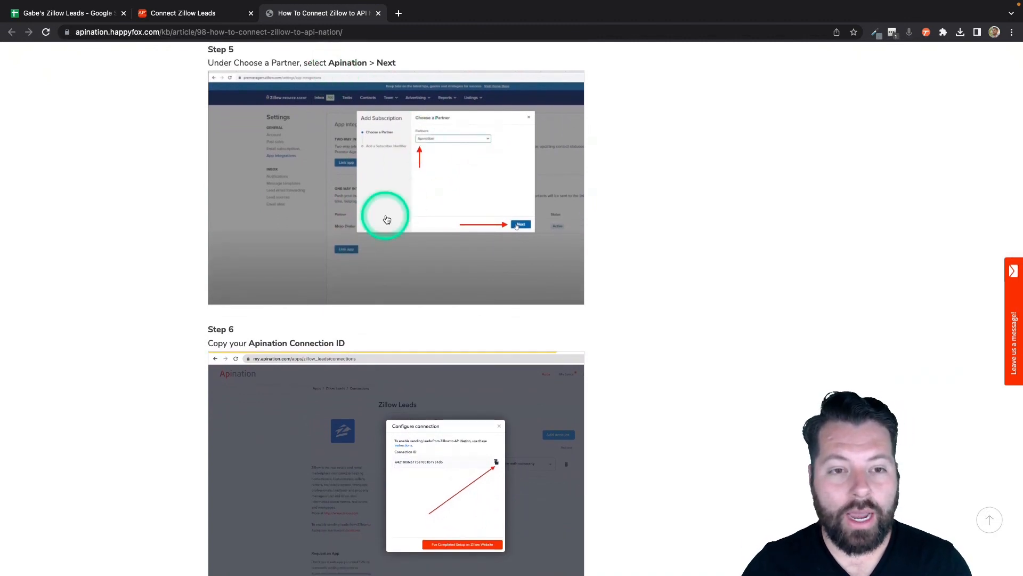
scroll(385, 219, "down", 4)
scroll(387, 219, "down", 1)
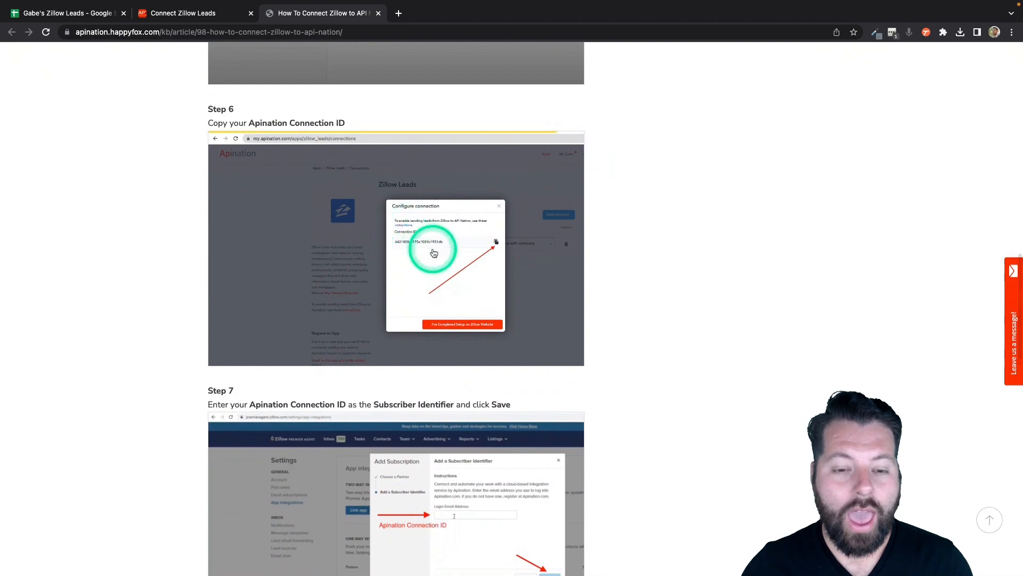
Copy the Connection ID from the Zillow Leads connection setup and return to the instructions article
left_click(194, 13)
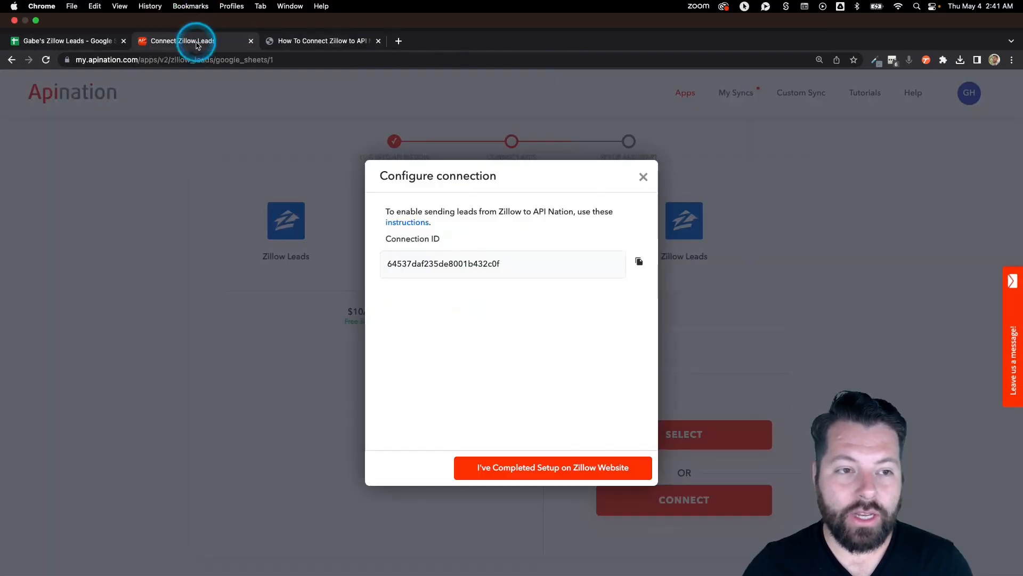
left_click(638, 249)
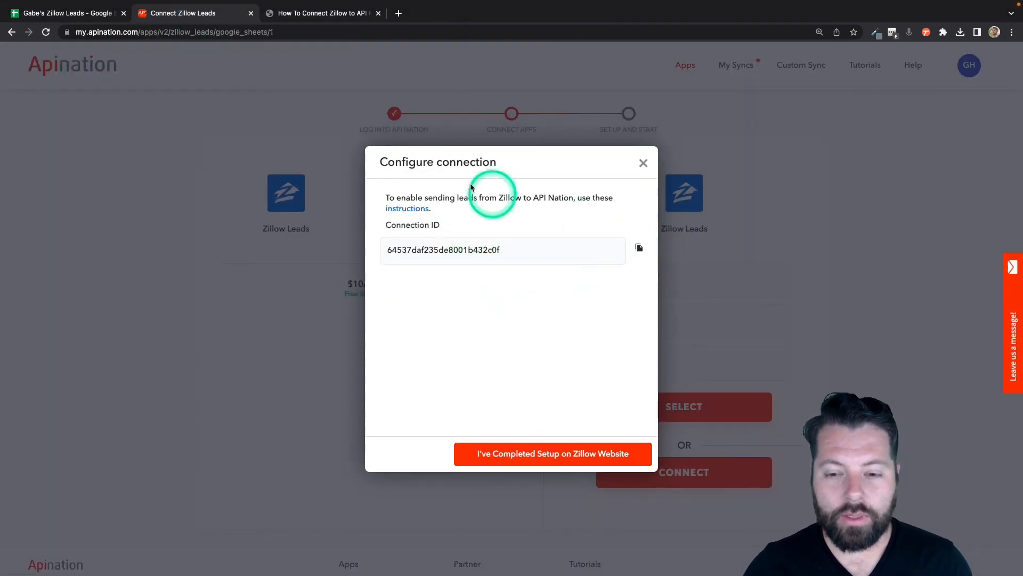
left_click(320, 12)
Read how to enter the Connection ID as Zillow's Subscriber Identifier and complete the setup in API Nation
scroll(414, 243, "down", 6)
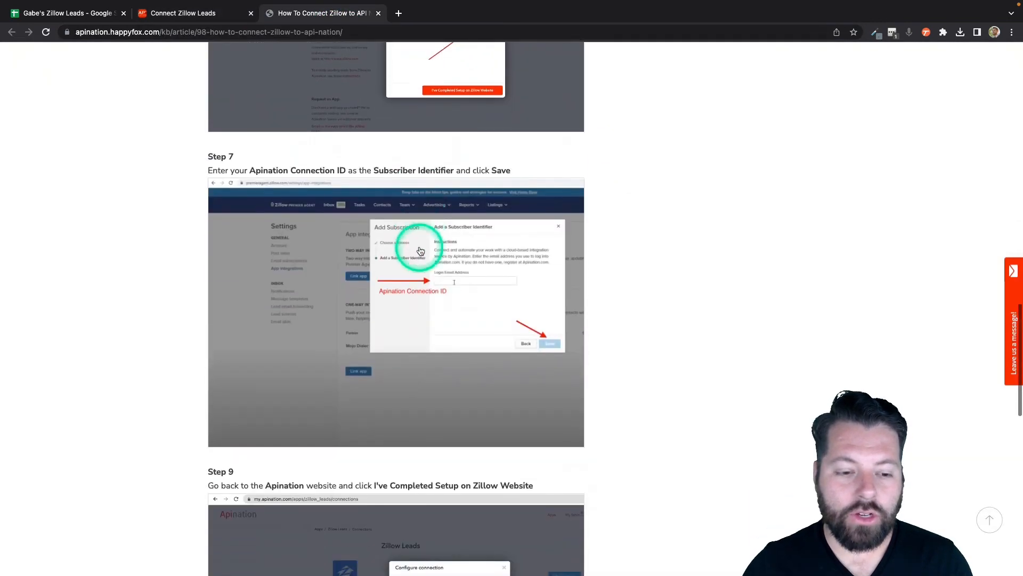
left_click(443, 253)
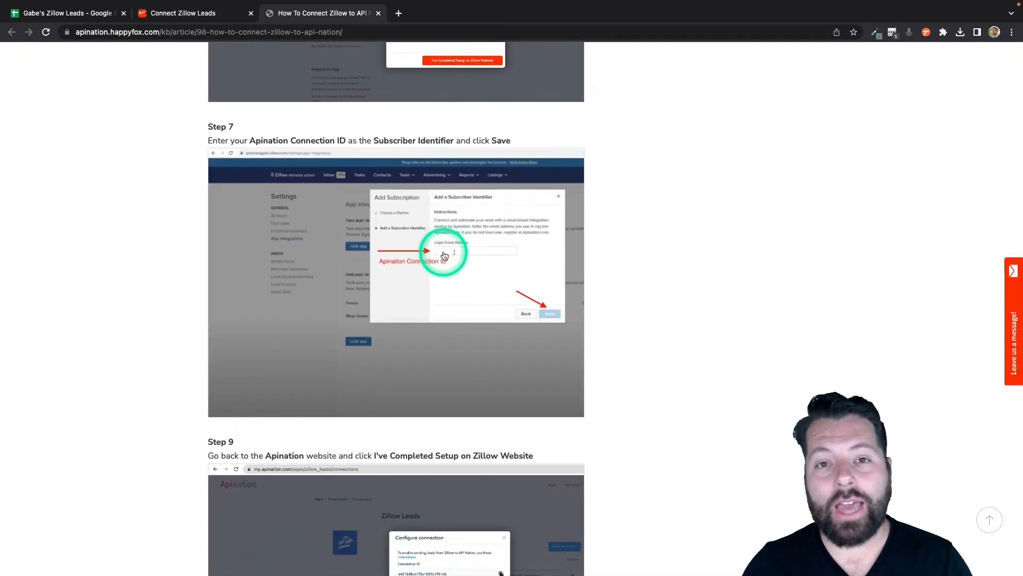
left_click(187, 13)
left_click(325, 13)
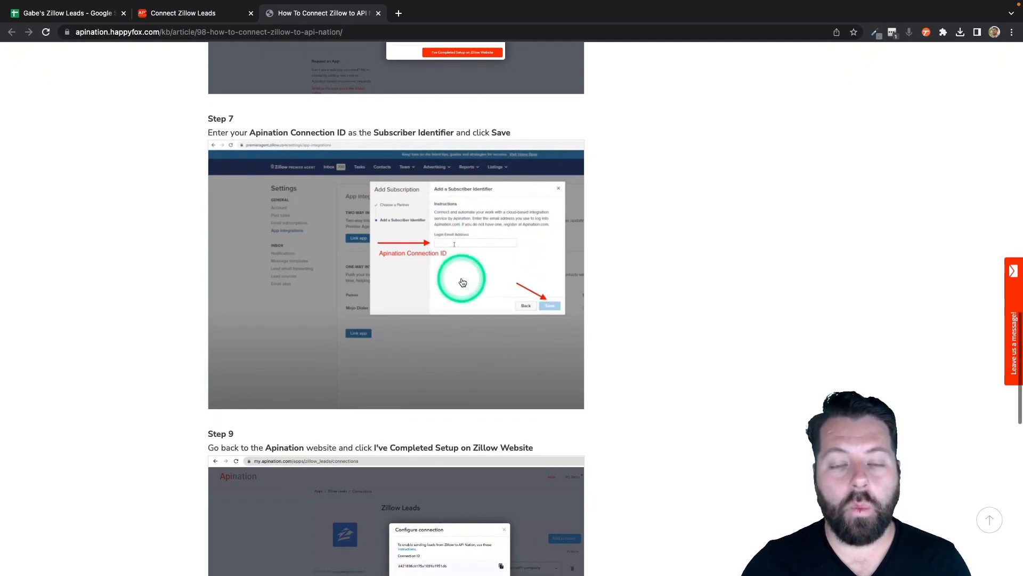
scroll(463, 282, "down", 5)
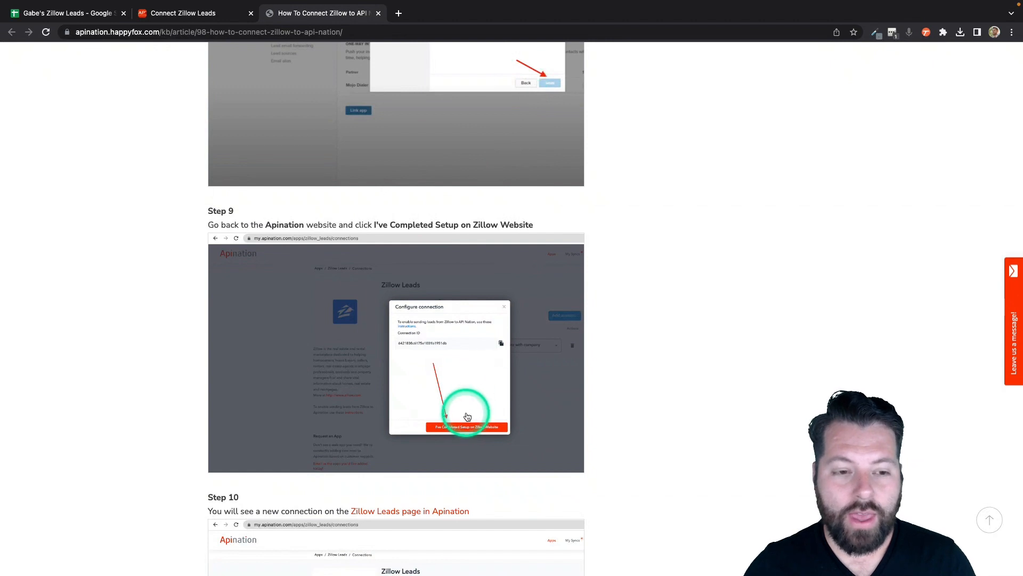
scroll(460, 387, "down", 1)
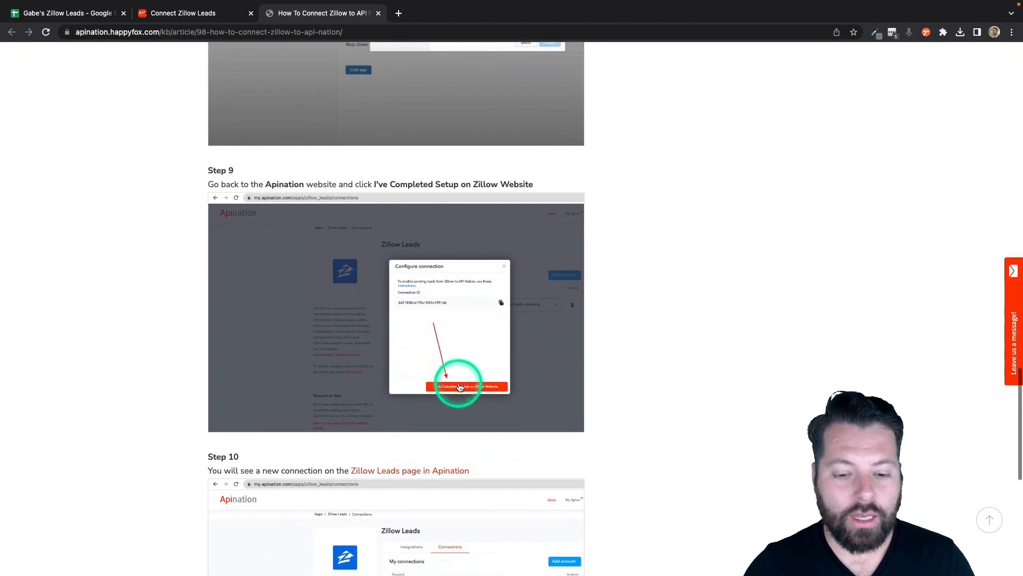
Confirm the setup on the Zillow website is complete and select the new Zillow Leads connection labelled with the owner's first name
left_click(184, 10)
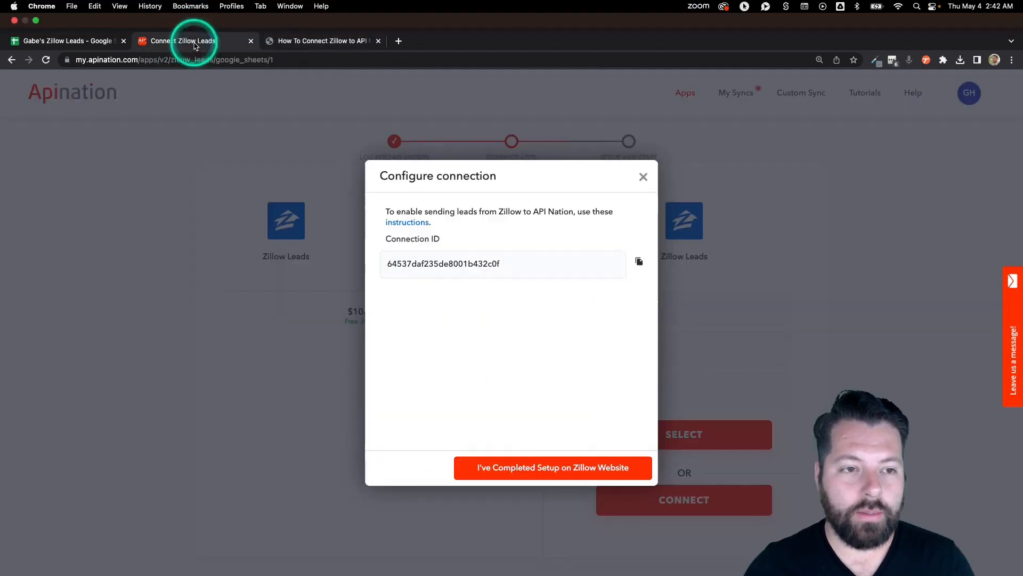
left_click(558, 456)
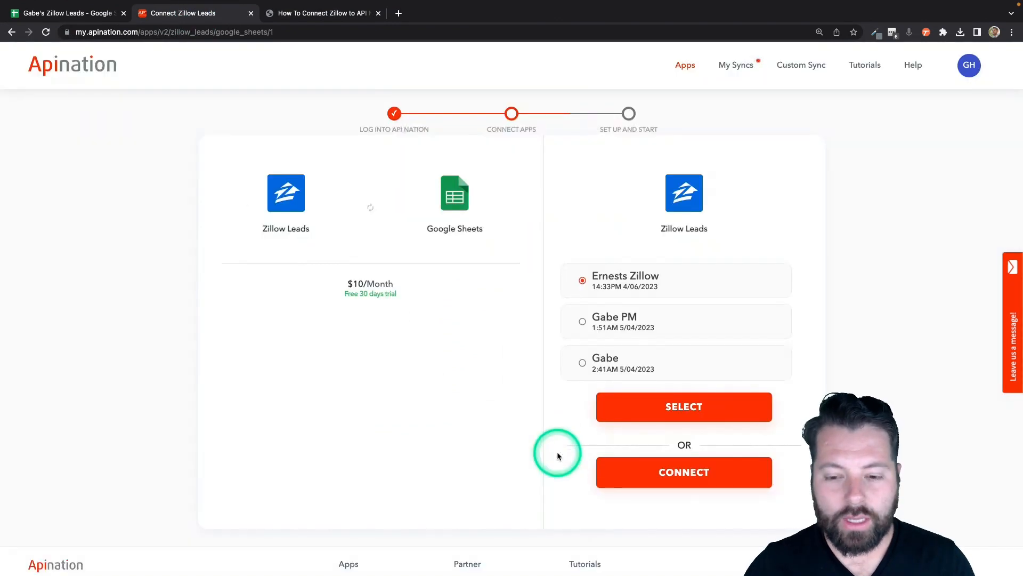
left_click(594, 361)
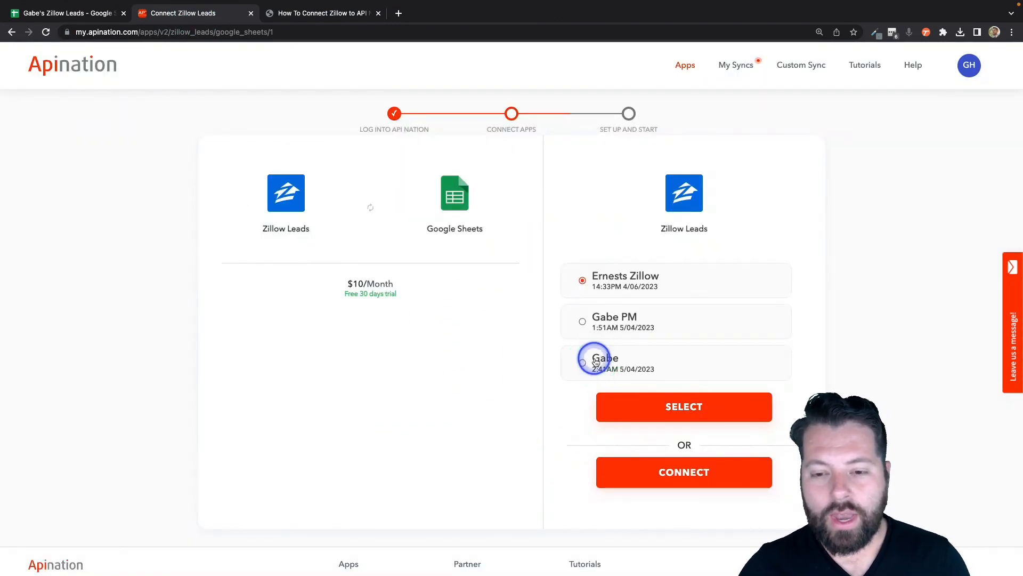
left_click(620, 409)
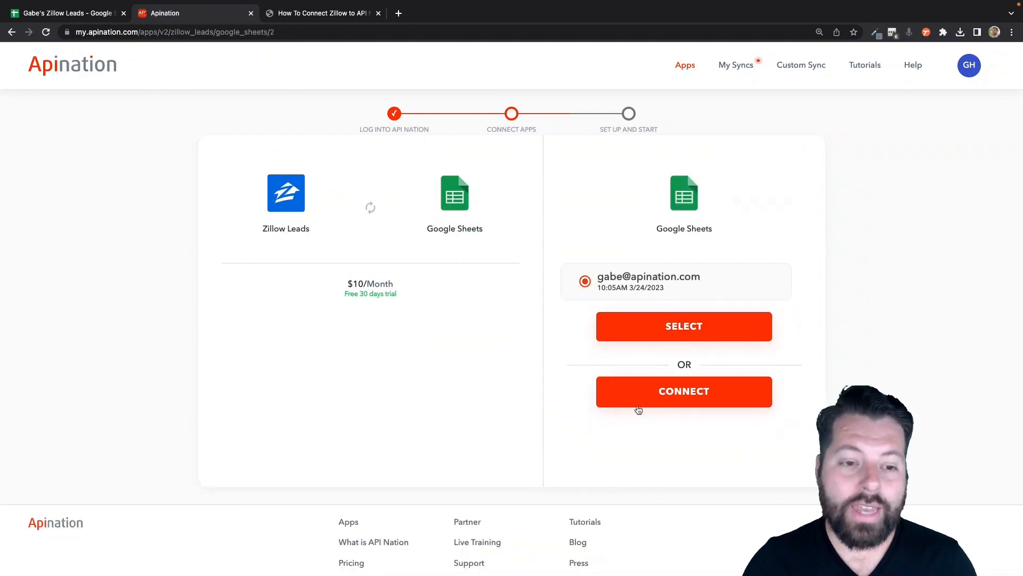
Connect Google Sheets to the sync by signing in with the owner's API Nation Google account
left_click(670, 394)
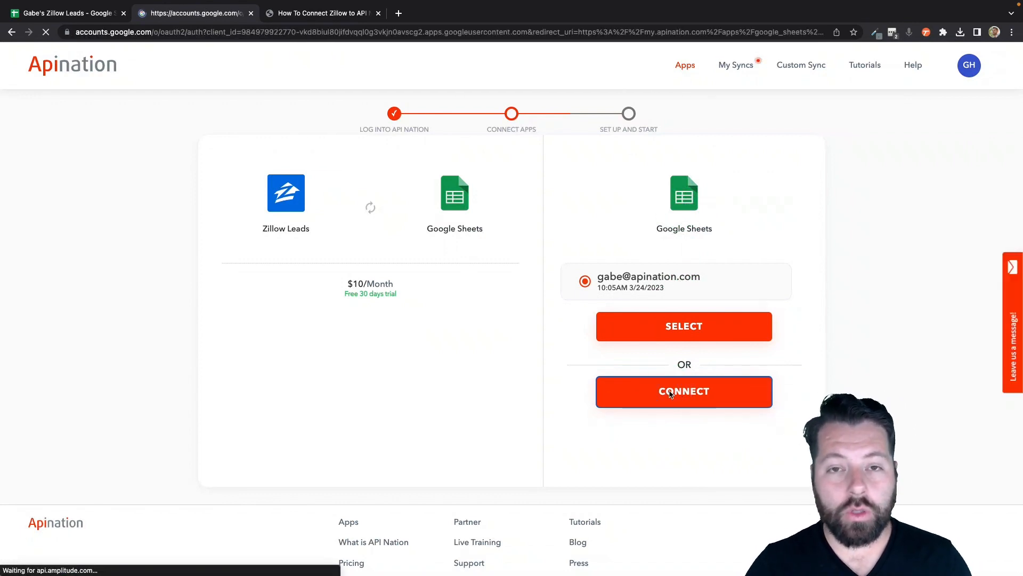
left_click(643, 260)
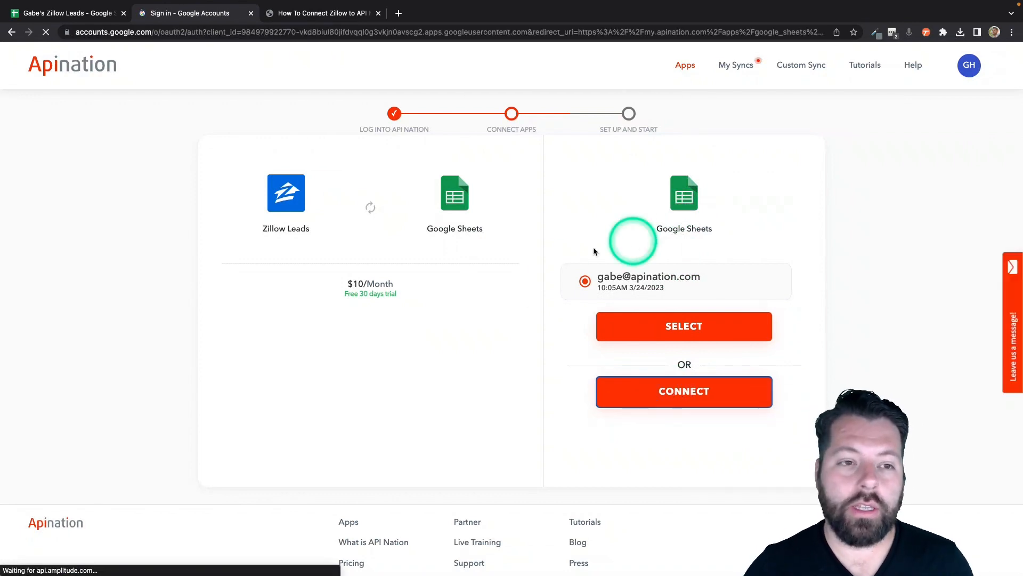
left_click(516, 315)
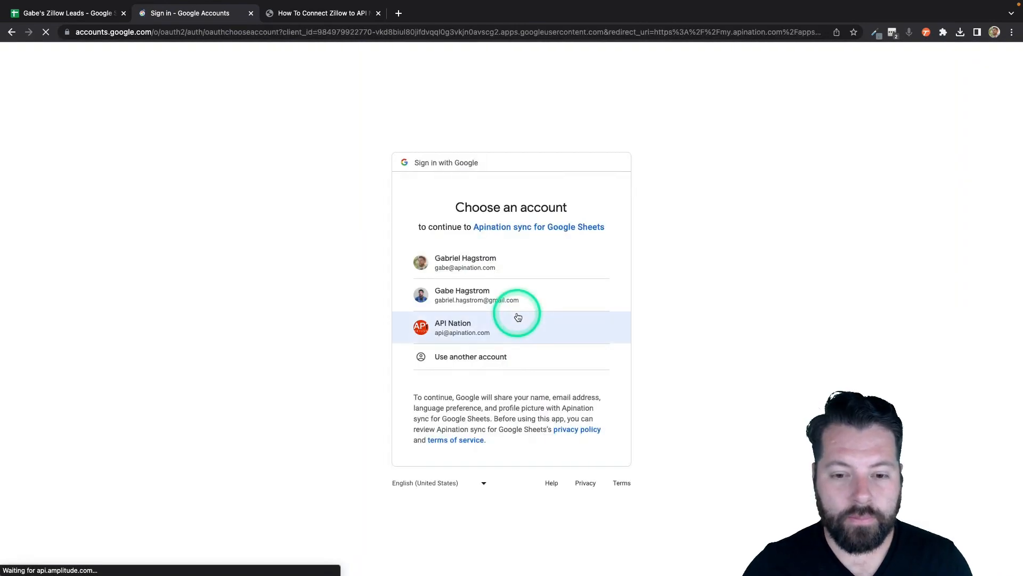
left_click(504, 257)
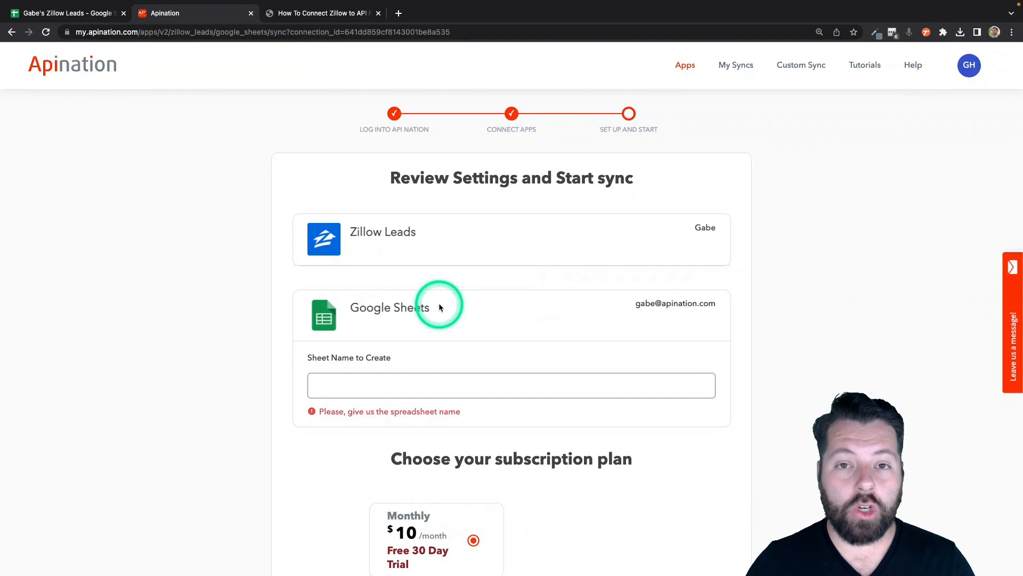
Name the sheet to create with the owner's first name plus "'s Zillow Leads" and subscribe to the $10 monthly plan with the free trial
left_click(371, 382)
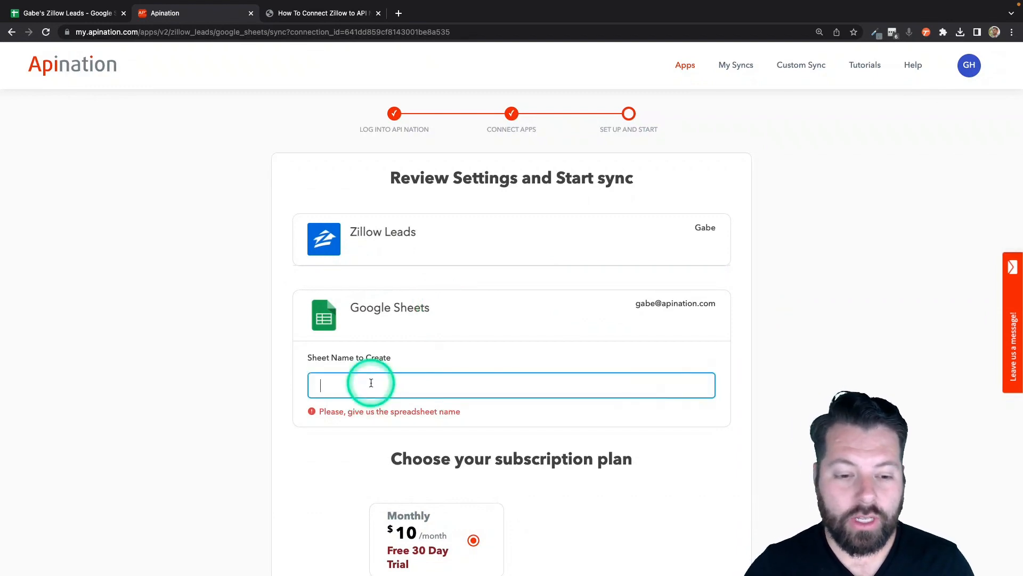
type("Gabe'")
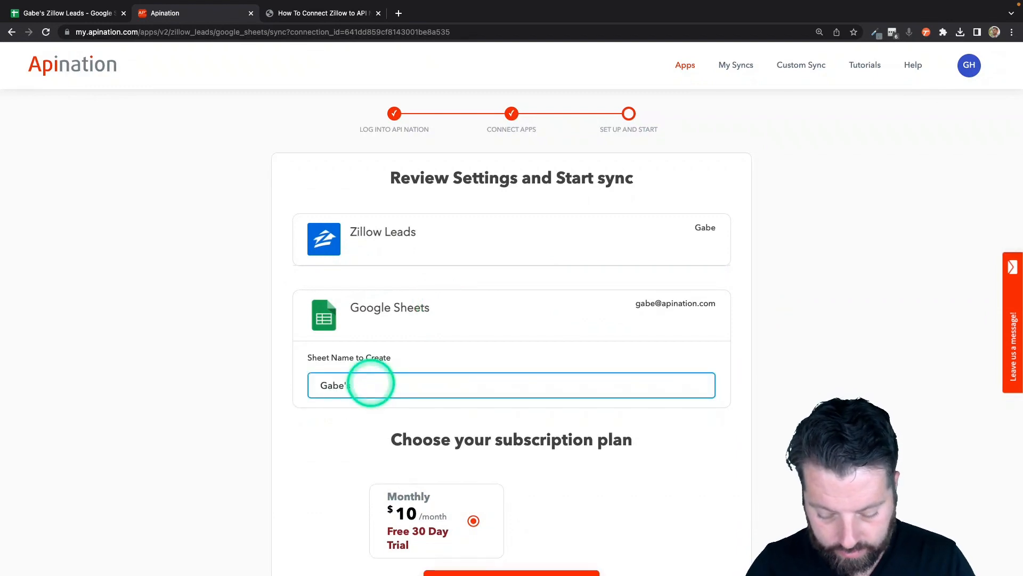
type("s Zillow Leads")
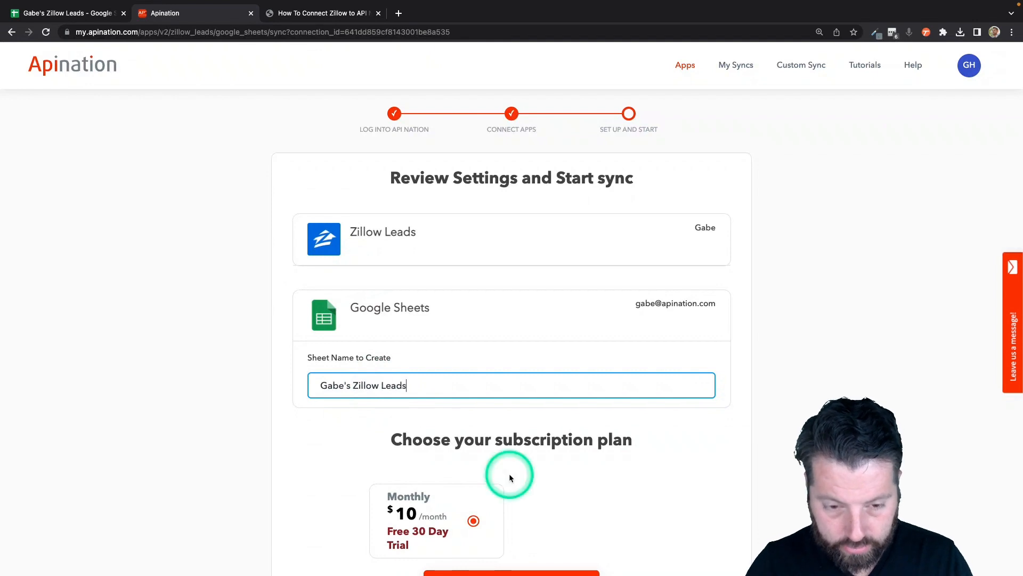
scroll(510, 473, "down", 3)
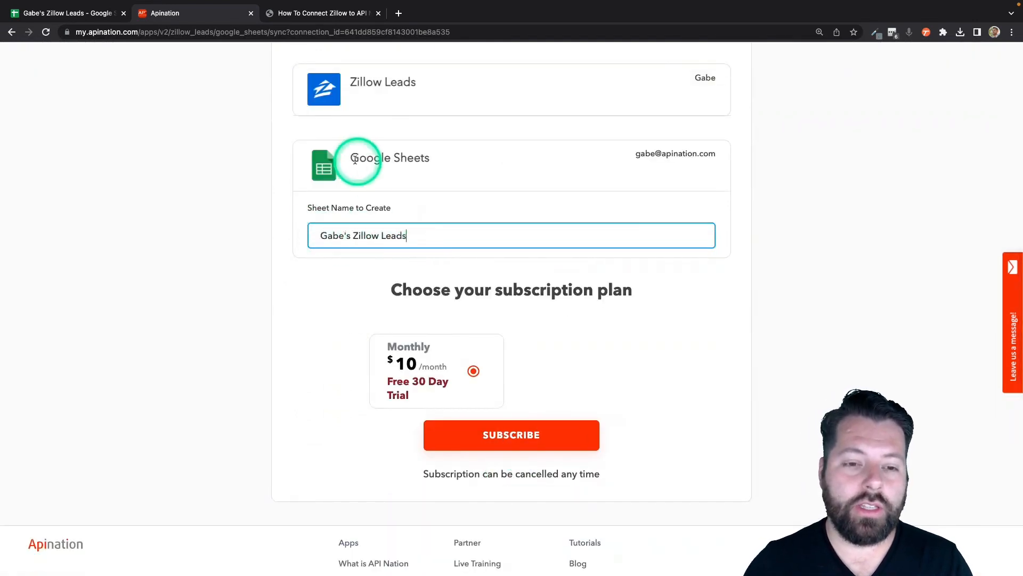
left_click(374, 231)
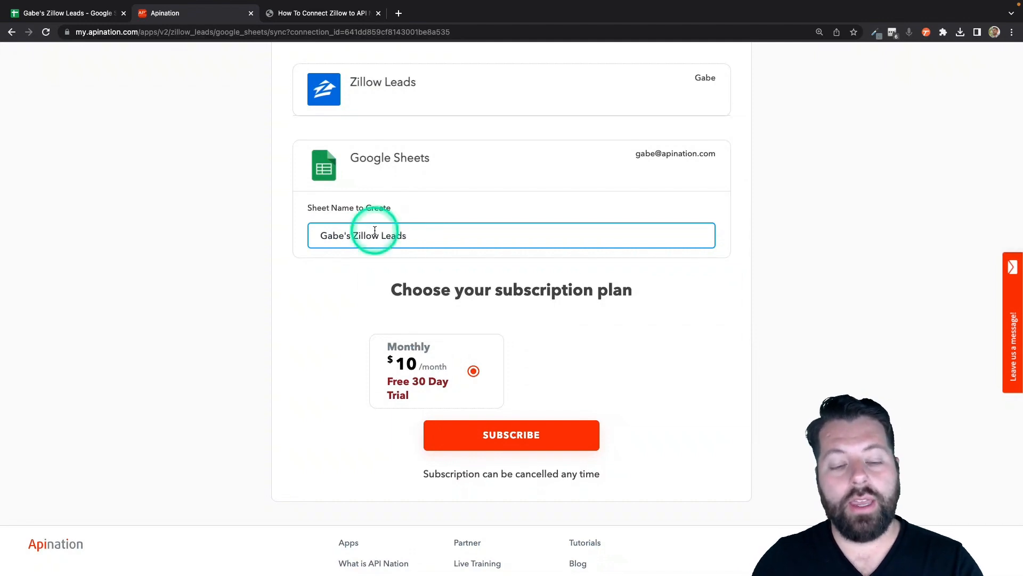
left_click(493, 433)
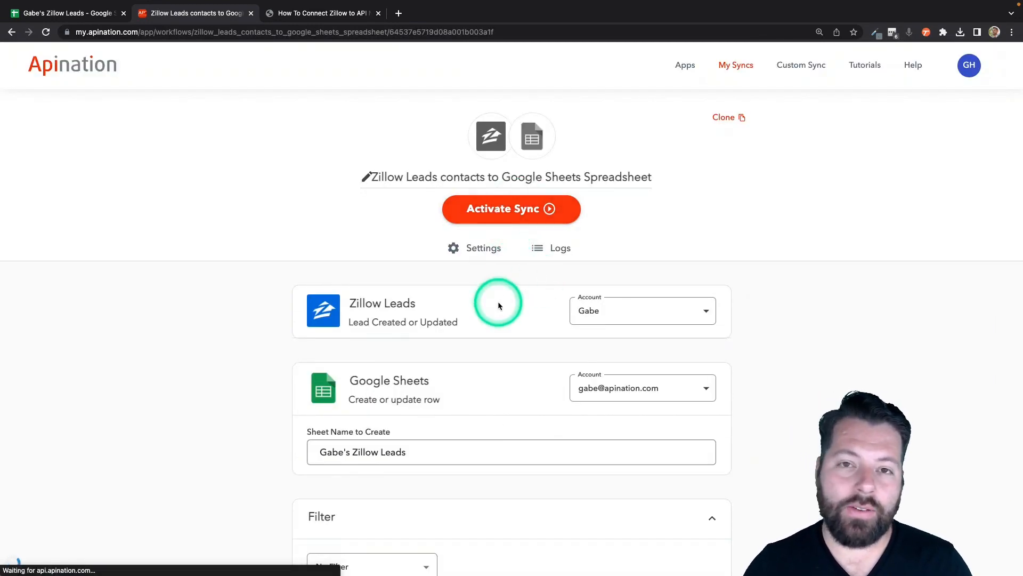
Look over the new sync's connected accounts, sheet name, filter and mapping settings
scroll(454, 360, "down", 4)
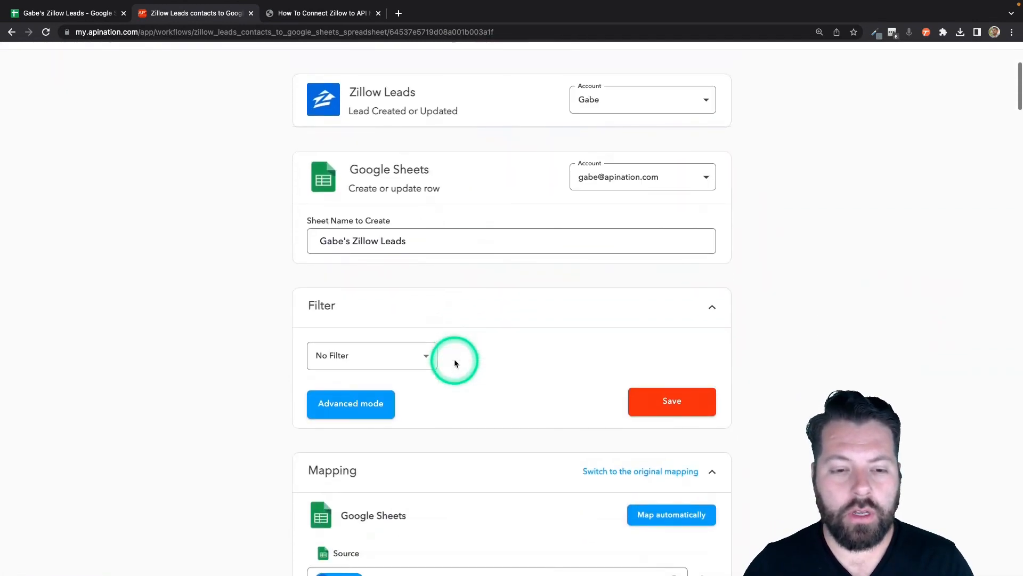
scroll(455, 363, "down", 1)
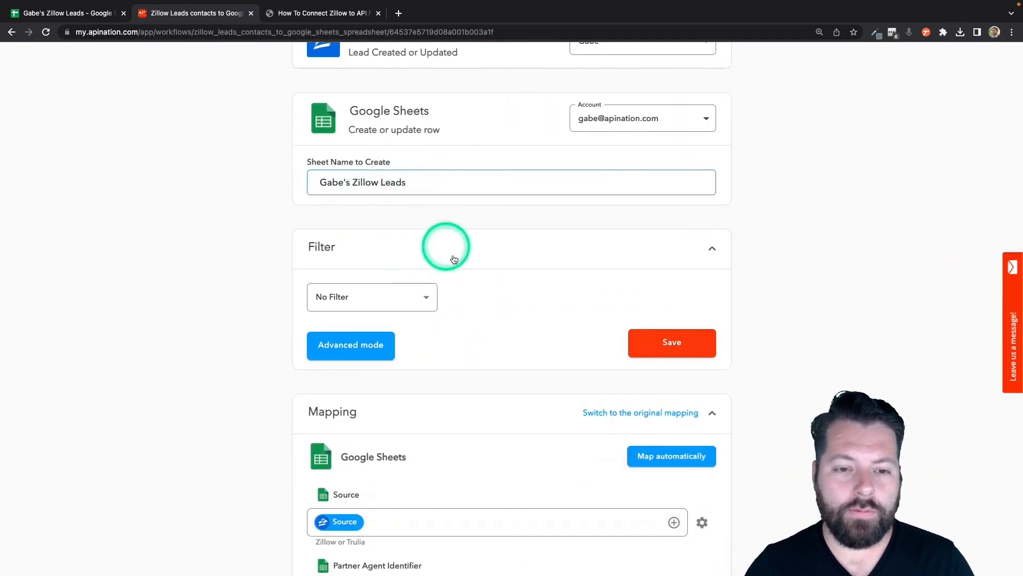
scroll(454, 260, "down", 3)
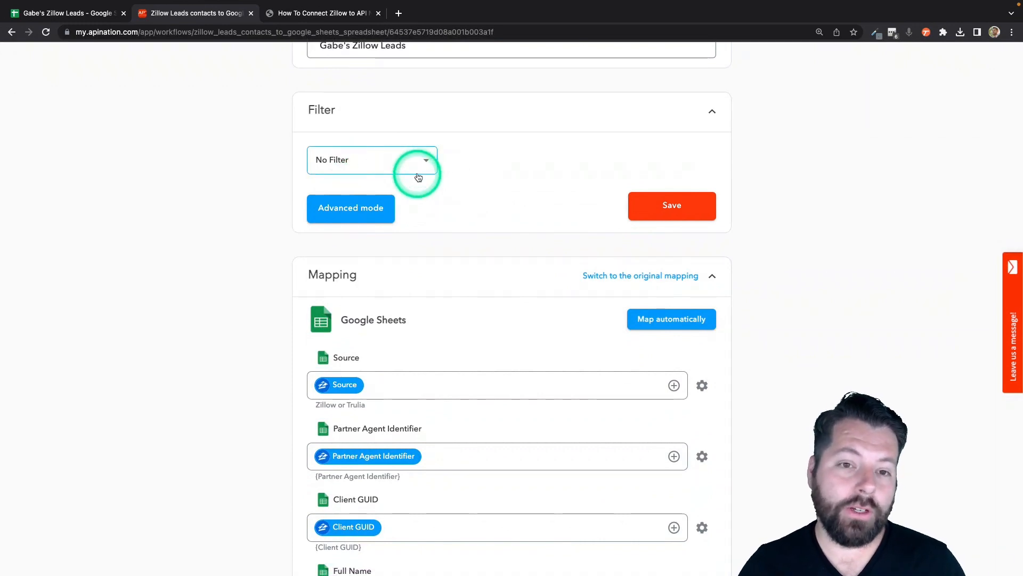
scroll(460, 210, "up", 2)
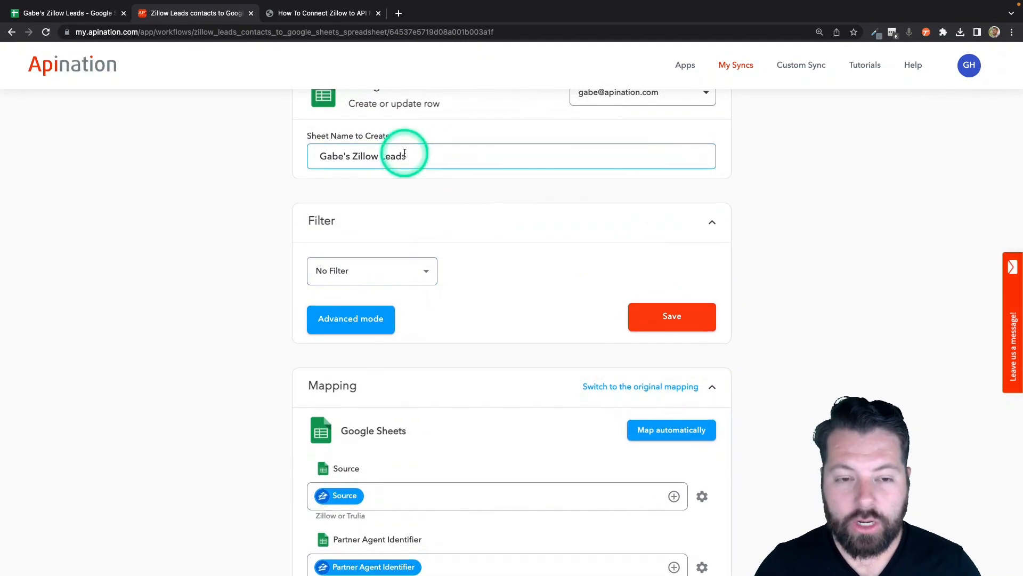
scroll(394, 154, "up", 2)
left_click(401, 388)
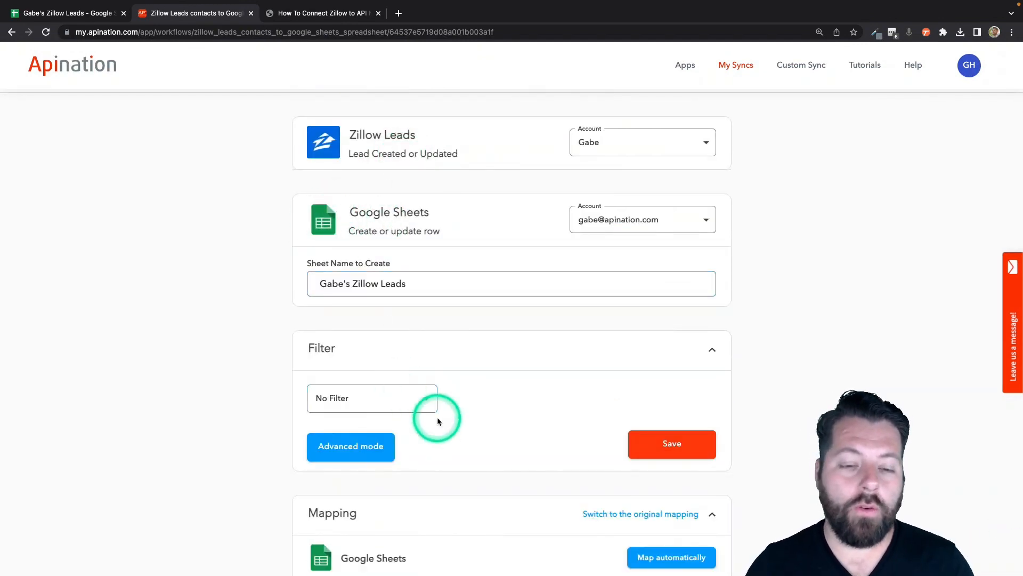
scroll(436, 417, "down", 2)
Examine which Zillow lead, property, assignee agent and search criteria fields can be used as a filter
left_click(426, 275)
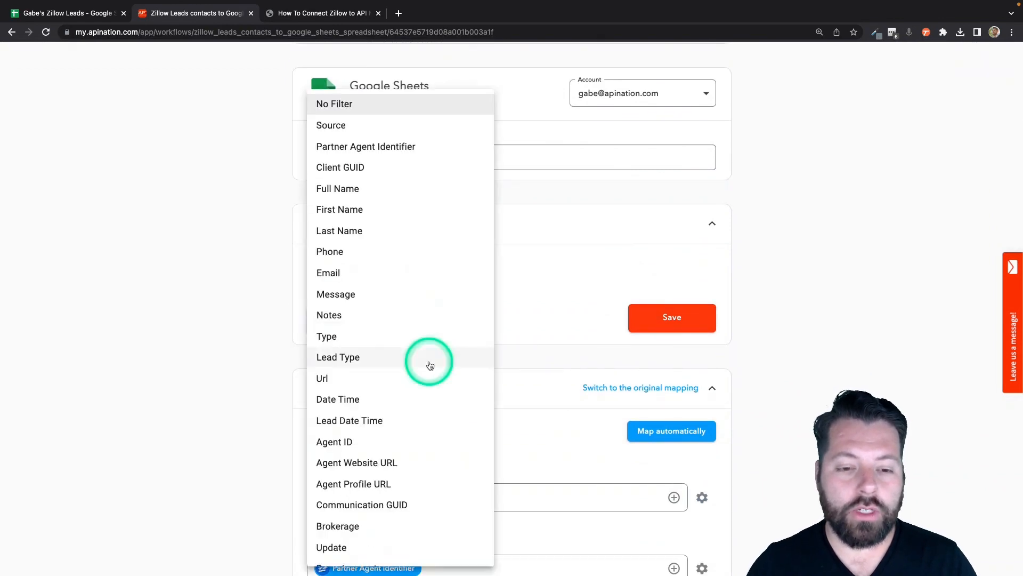
scroll(388, 378, "down", 1)
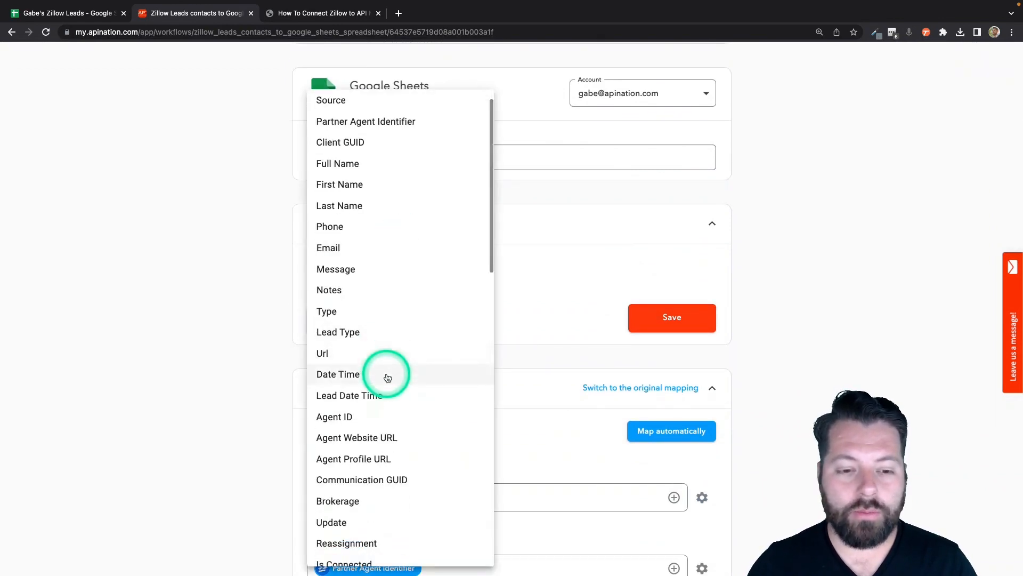
scroll(387, 378, "down", 2)
scroll(388, 377, "down", 4)
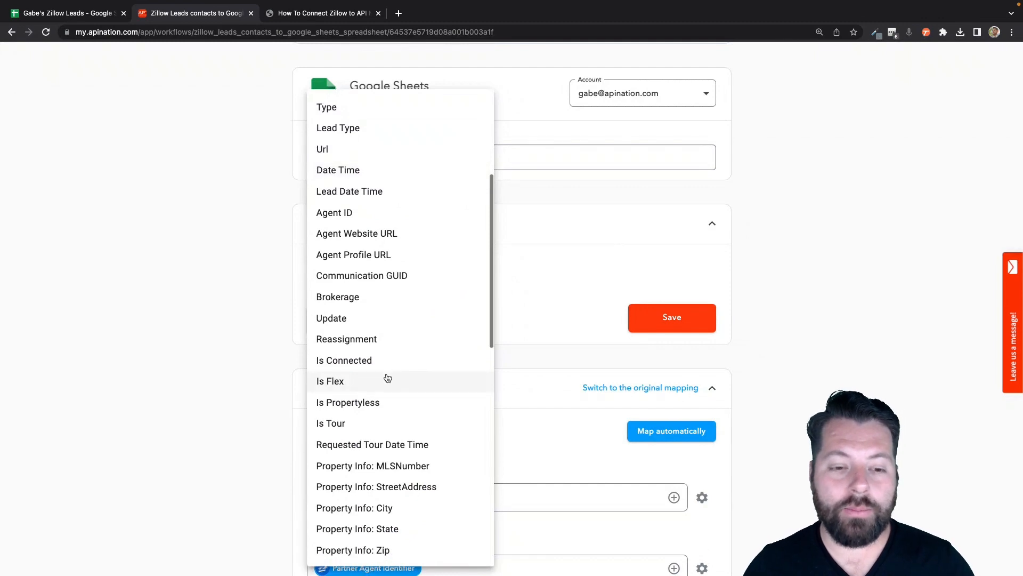
scroll(388, 377, "down", 5)
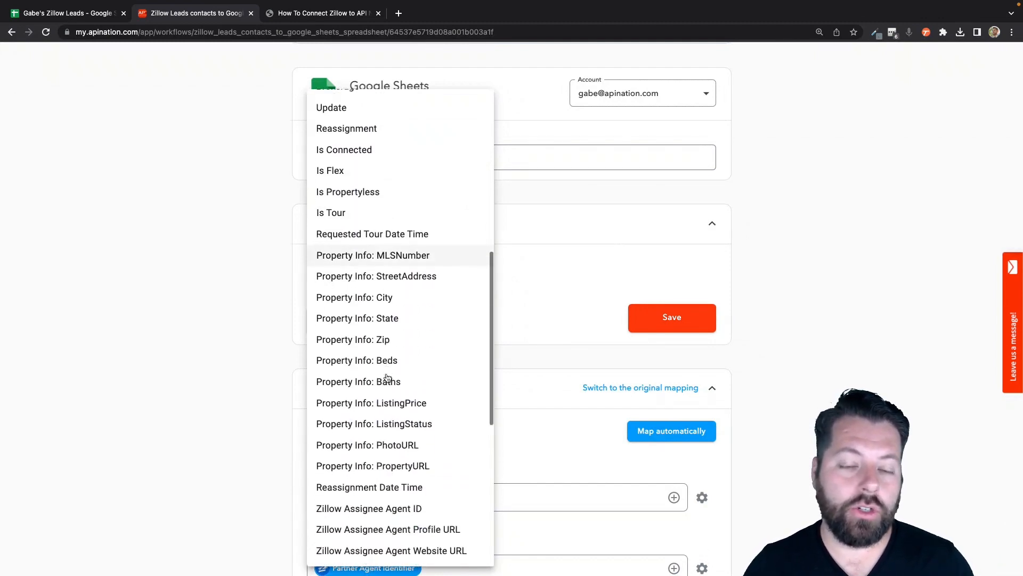
scroll(387, 377, "down", 5)
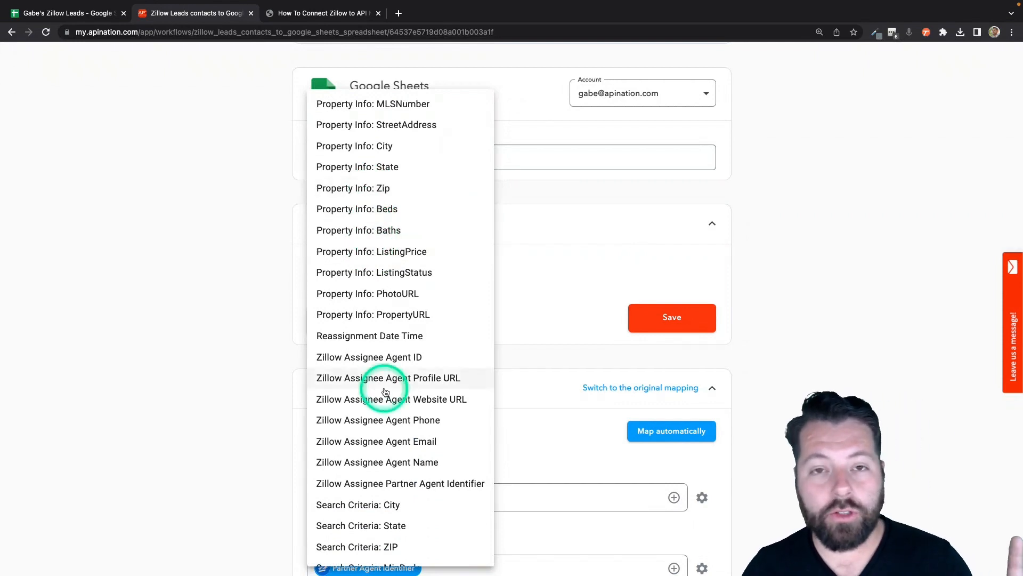
scroll(381, 392, "down", 5)
scroll(386, 393, "down", 5)
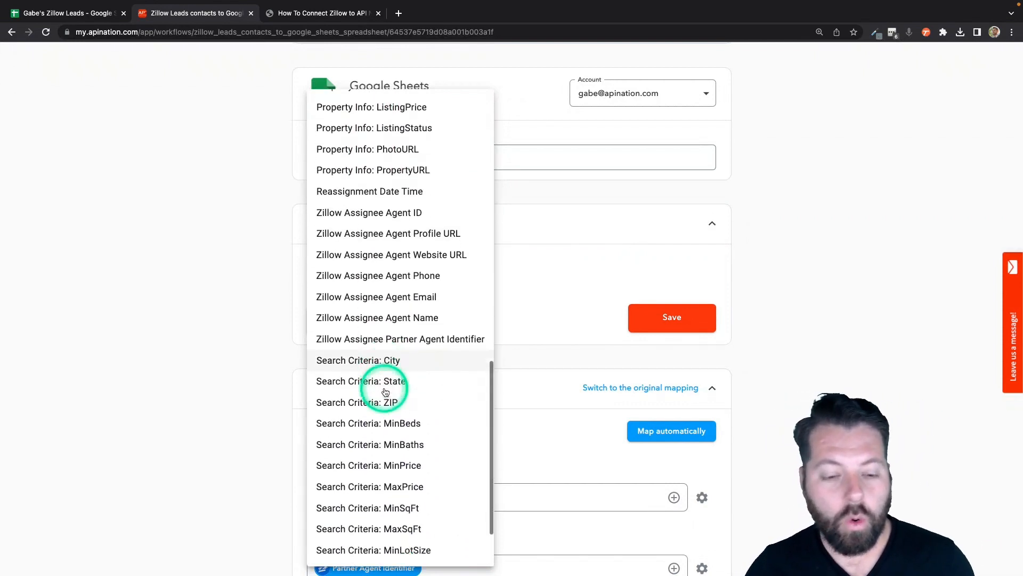
scroll(384, 392, "up", 15)
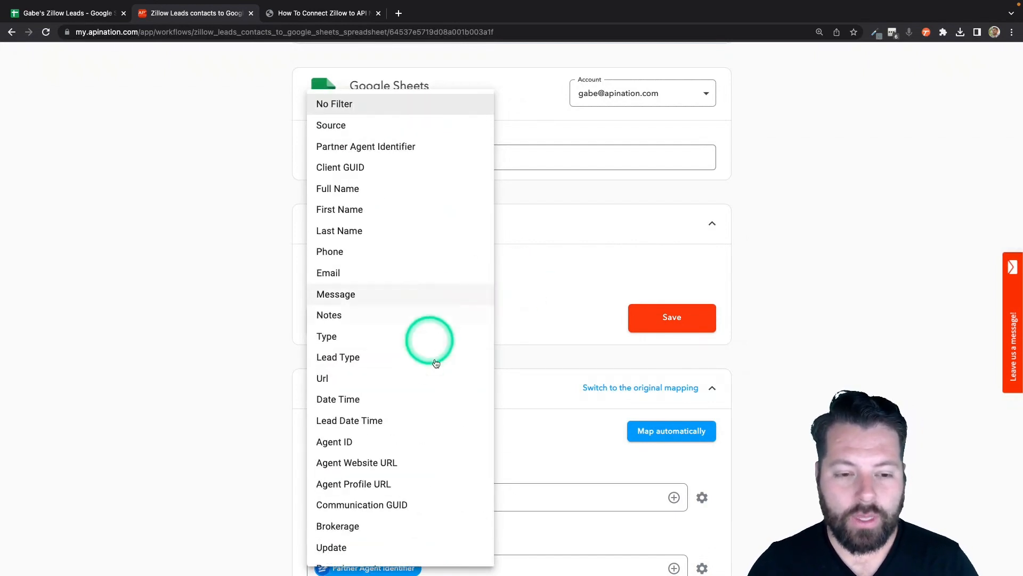
scroll(434, 361, "down", 20)
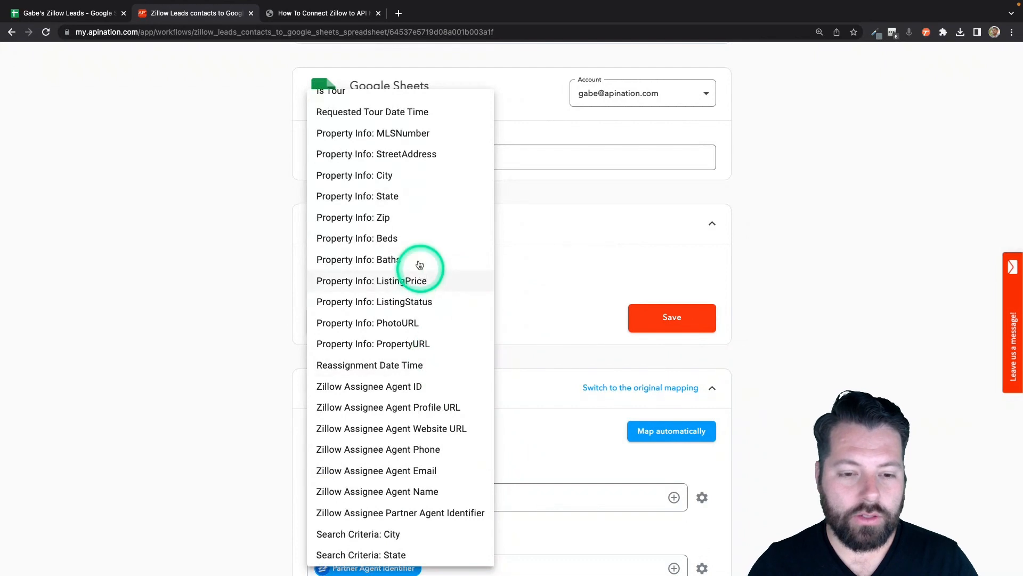
Set the sync filter to Property Info: Zip equals 90210
left_click(407, 216)
left_click(535, 276)
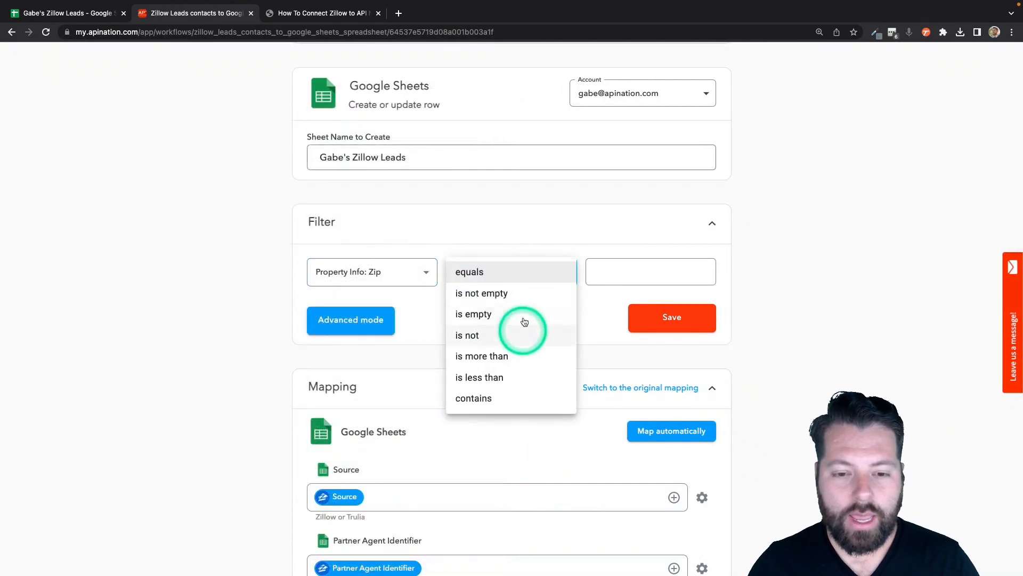
left_click(530, 278)
left_click(632, 276)
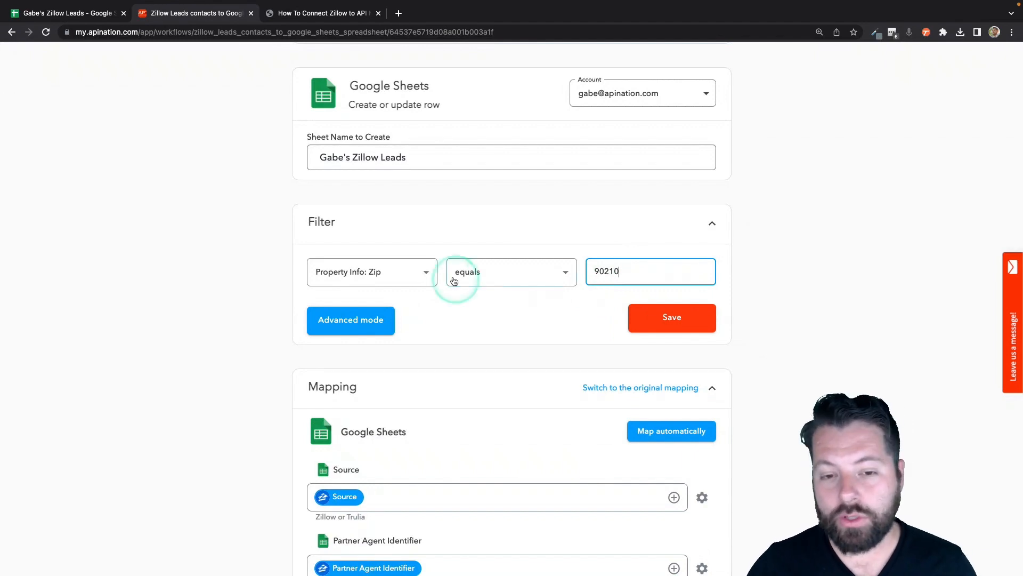
Remove the zip code condition by resetting the filter to No Filter
left_click(425, 271)
scroll(391, 269, "up", 9)
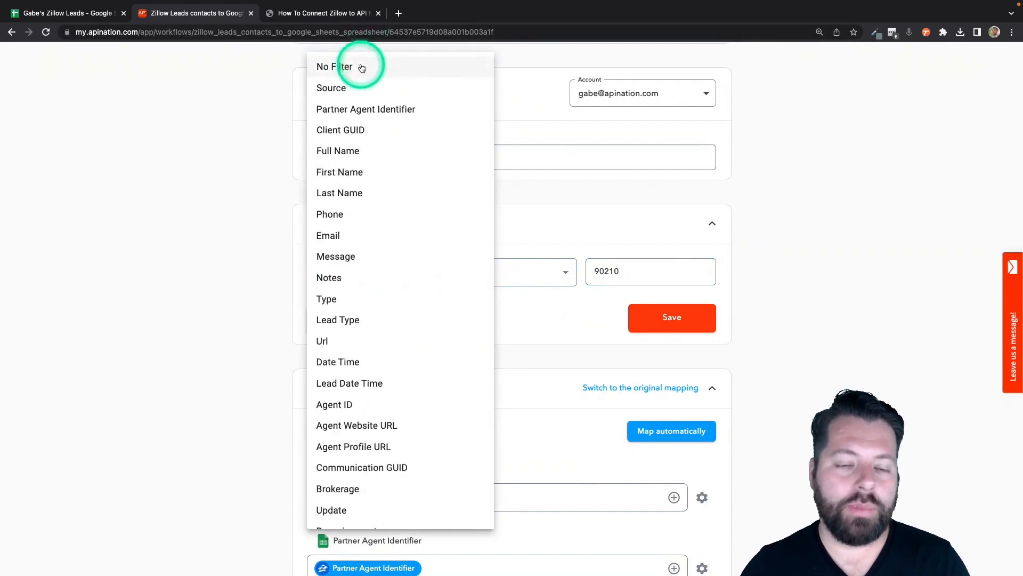
left_click(365, 63)
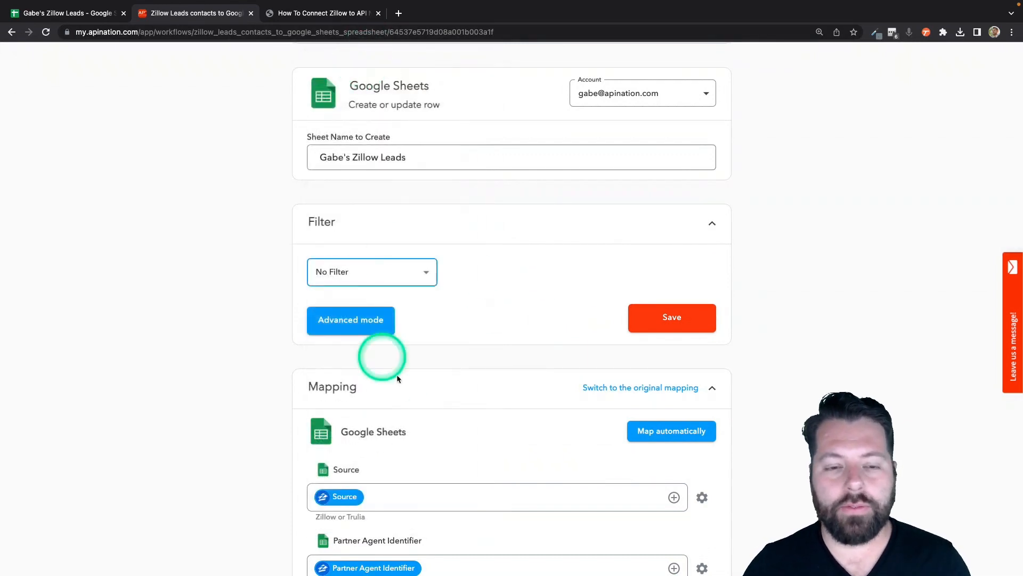
Examine the Google Sheets field mapping from Source through the property, assignee agent and search criteria fields to PropertyTypes
scroll(480, 393, "down", 3)
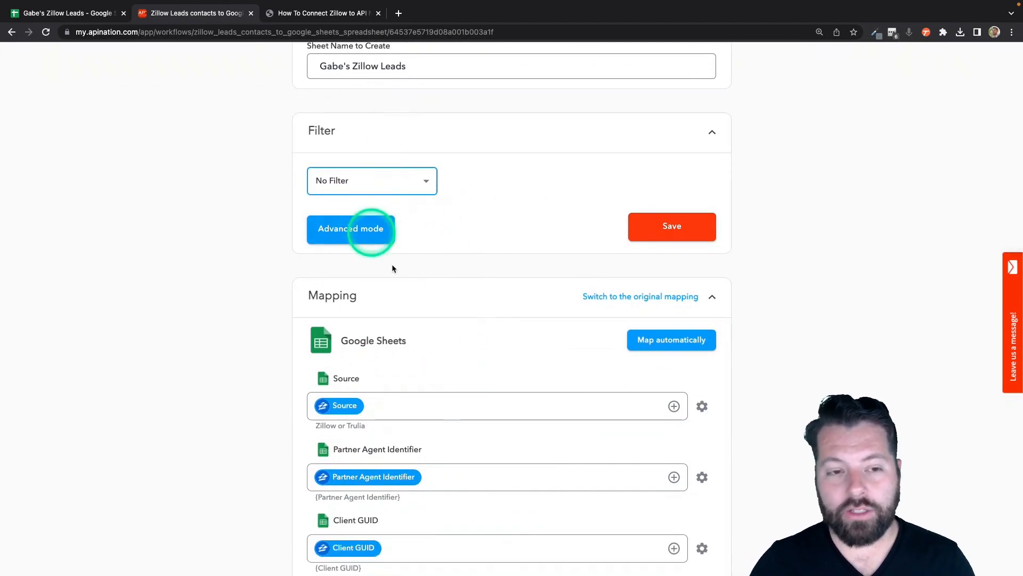
scroll(443, 270, "down", 4)
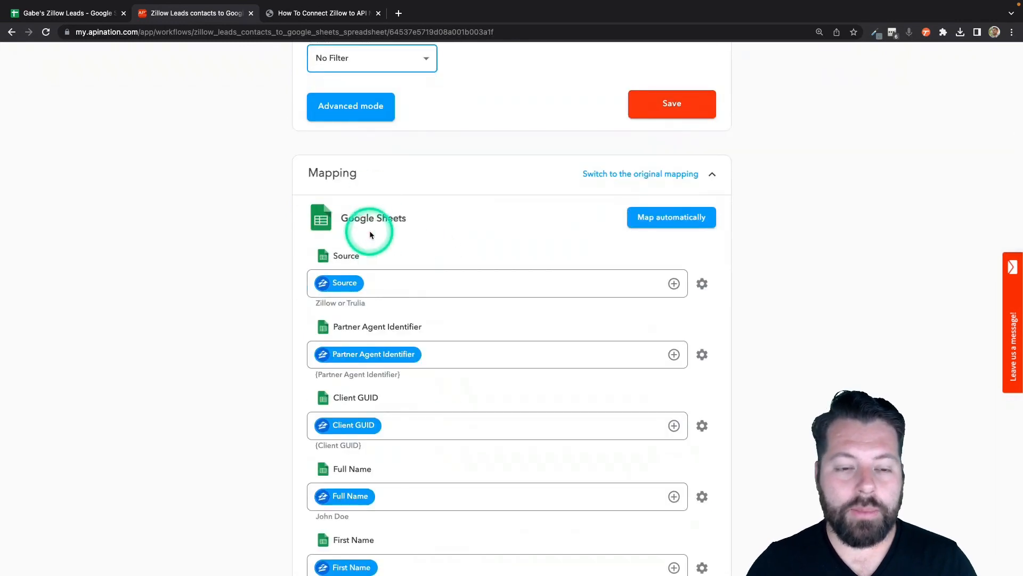
scroll(336, 281, "down", 3)
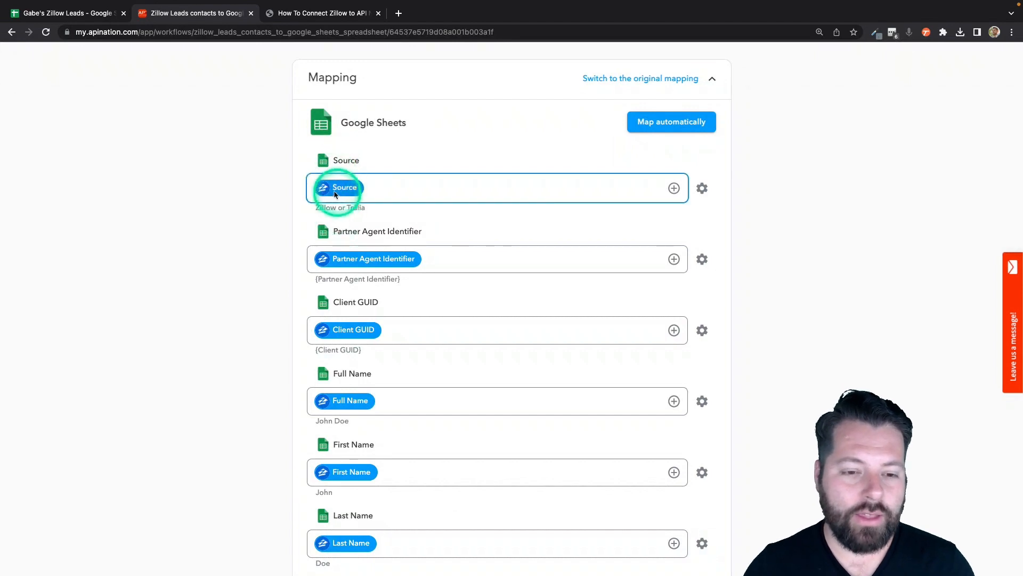
scroll(336, 328, "down", 4)
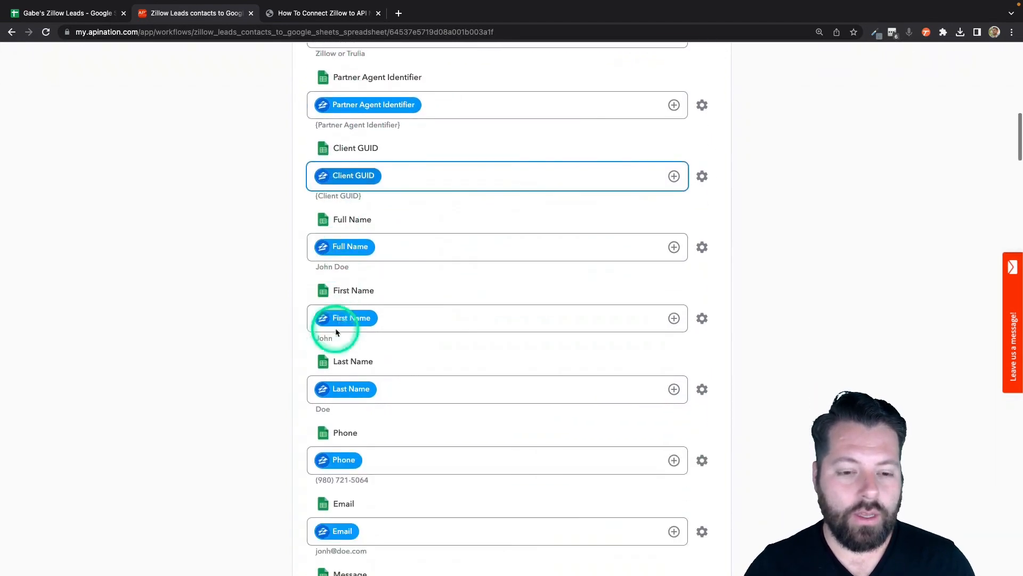
scroll(336, 328, "down", 8)
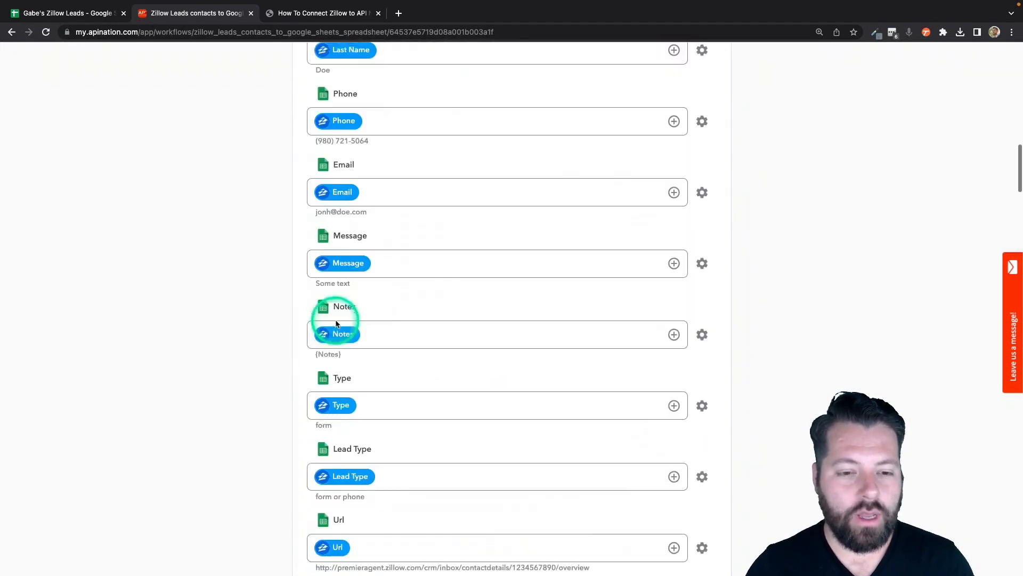
scroll(335, 323, "down", 4)
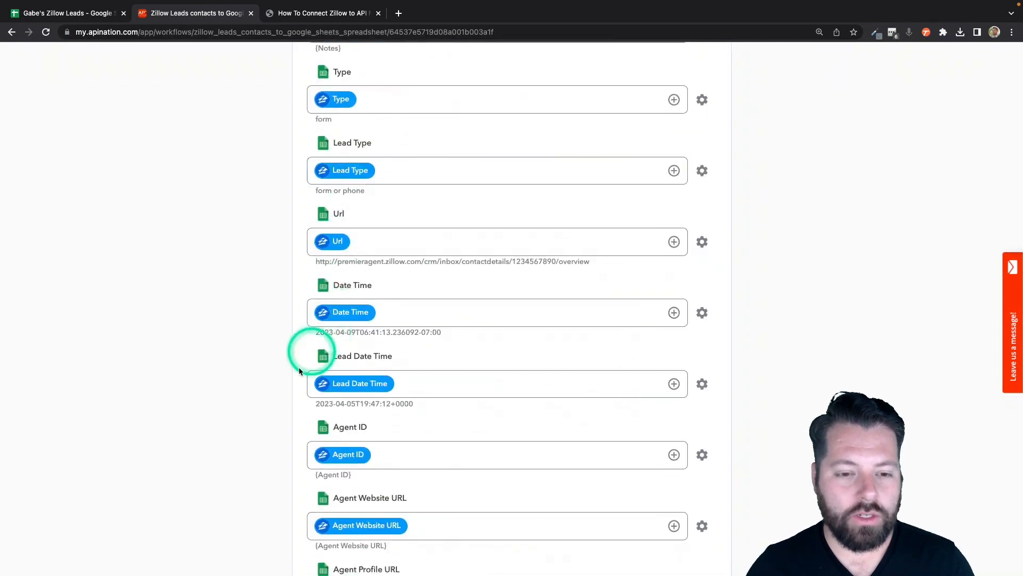
scroll(309, 354, "down", 1)
scroll(295, 378, "down", 5)
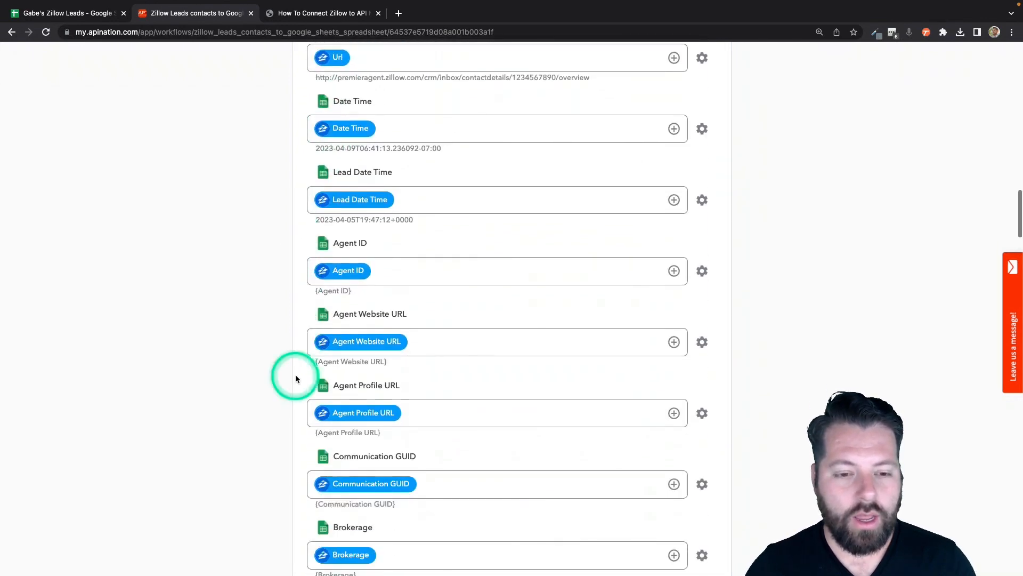
scroll(296, 378, "down", 10)
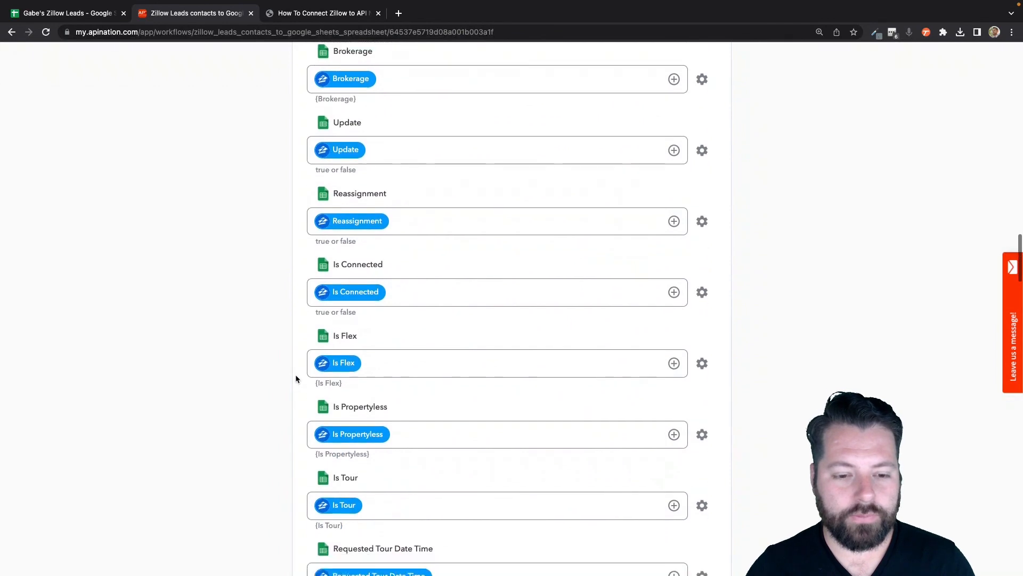
scroll(297, 378, "down", 10)
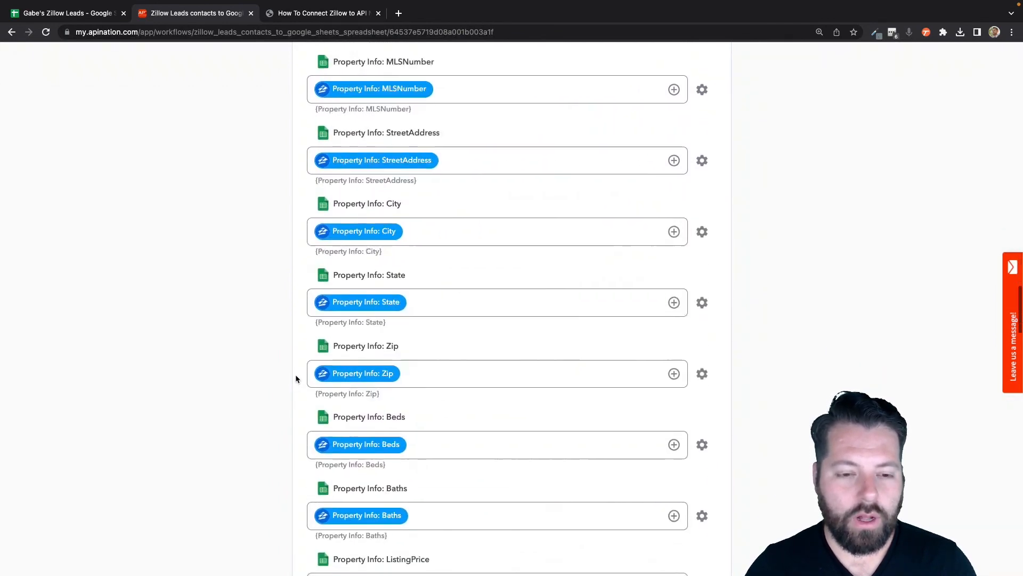
scroll(296, 378, "down", 10)
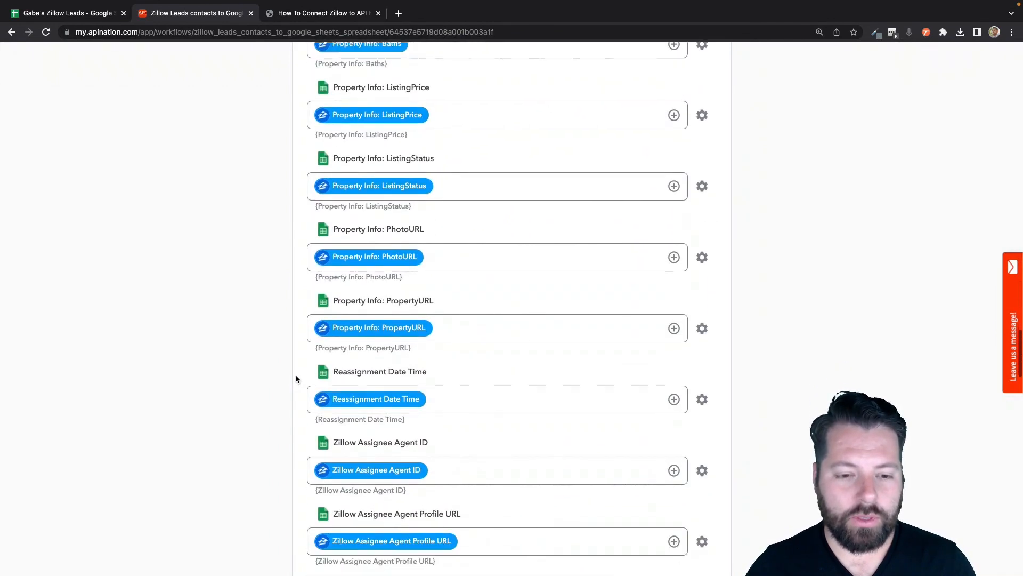
scroll(296, 379, "down", 8)
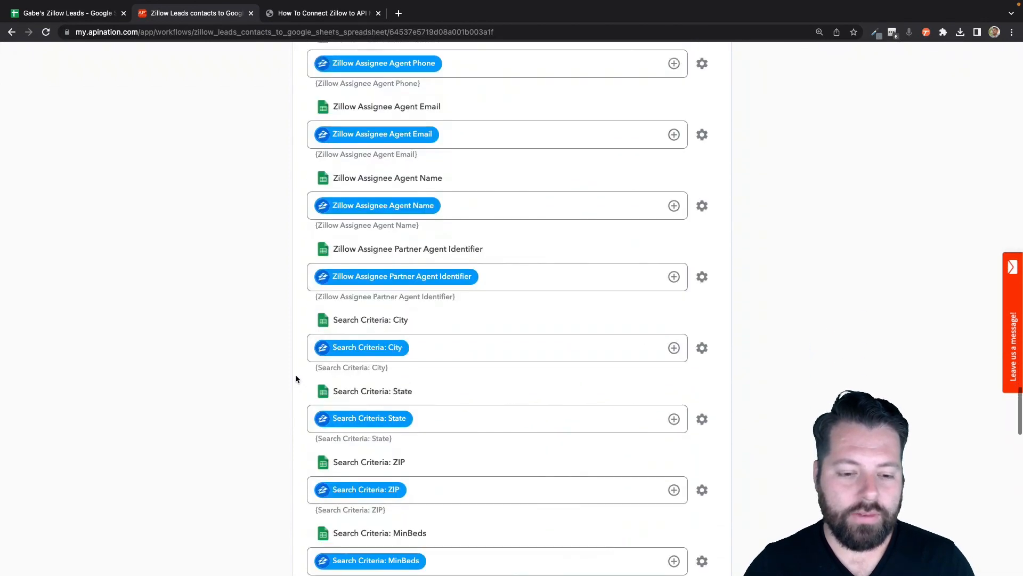
scroll(296, 377, "down", 4)
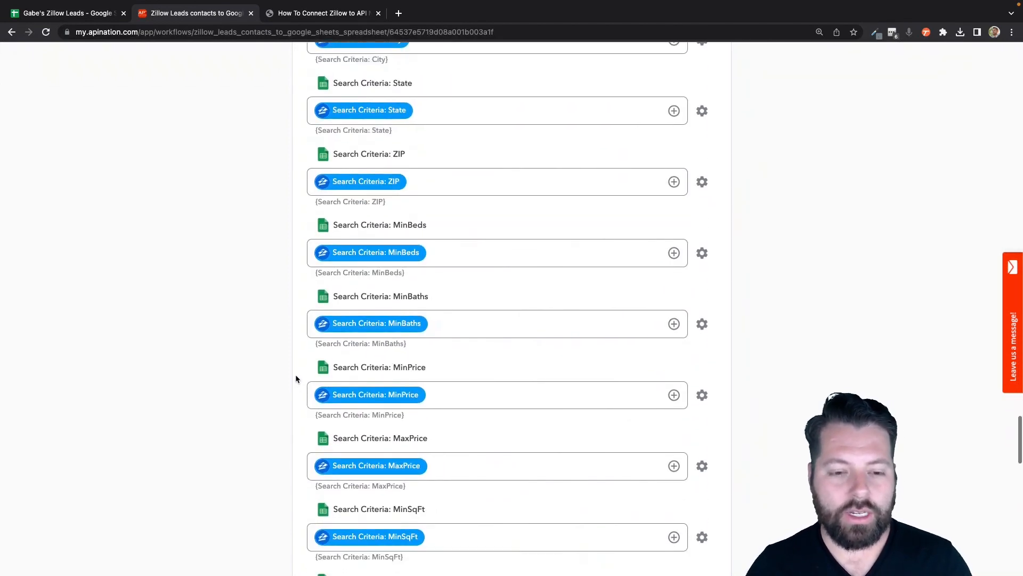
scroll(296, 379, "down", 5)
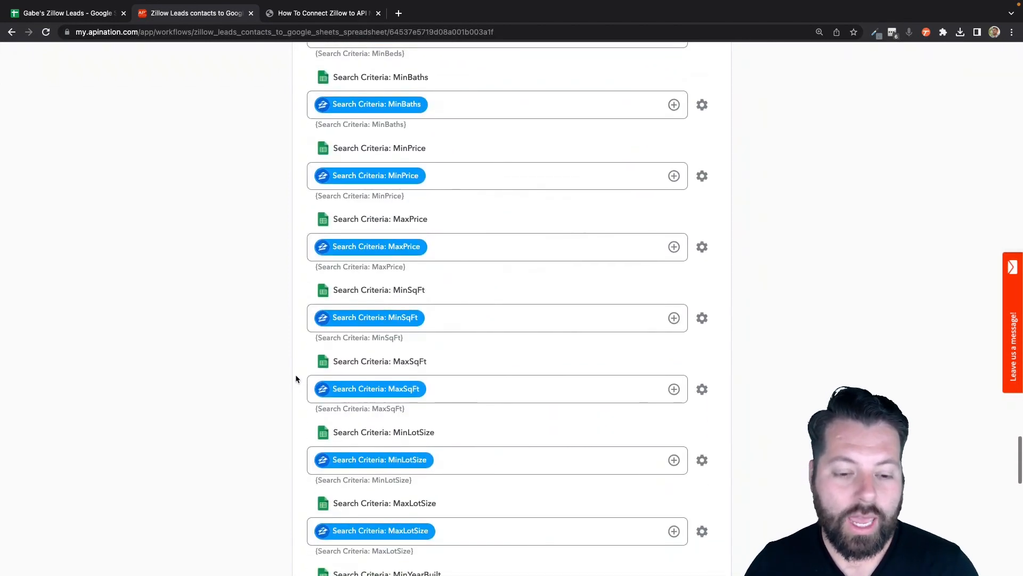
scroll(297, 378, "down", 3)
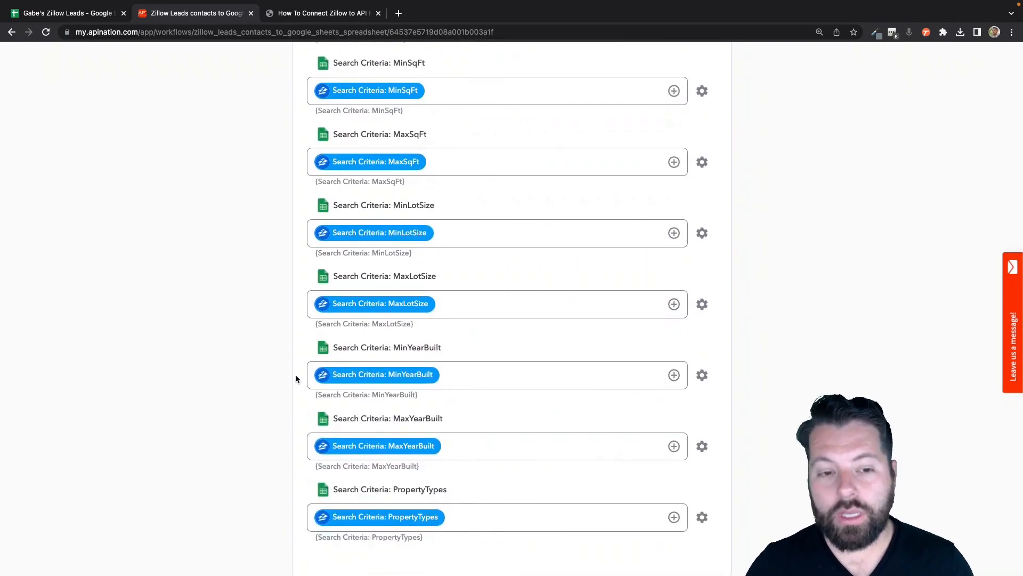
scroll(297, 378, "down", 3)
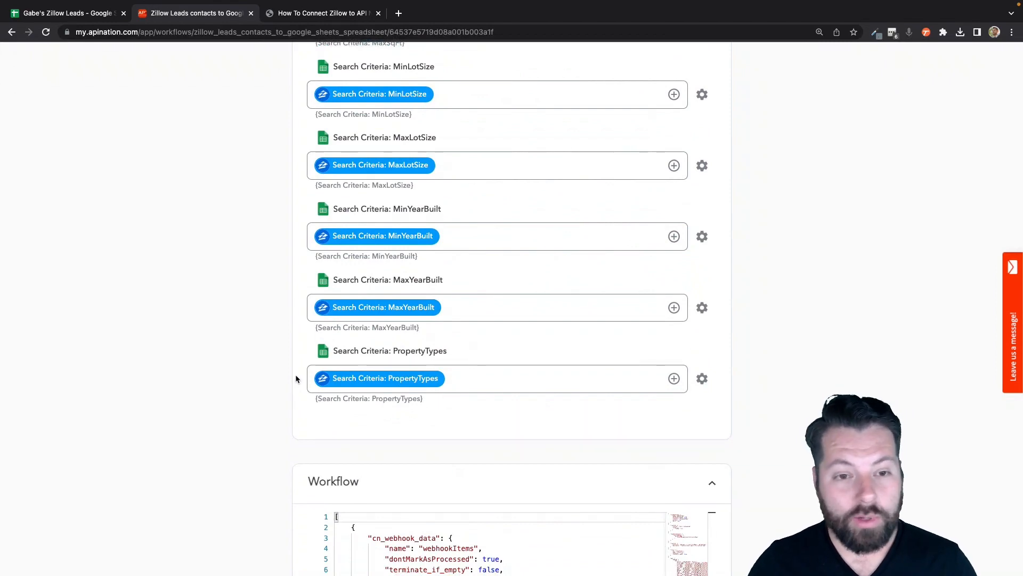
Turn on the Zillow Leads contacts to Google Sheets Spreadsheet sync
scroll(320, 307, "up", 20)
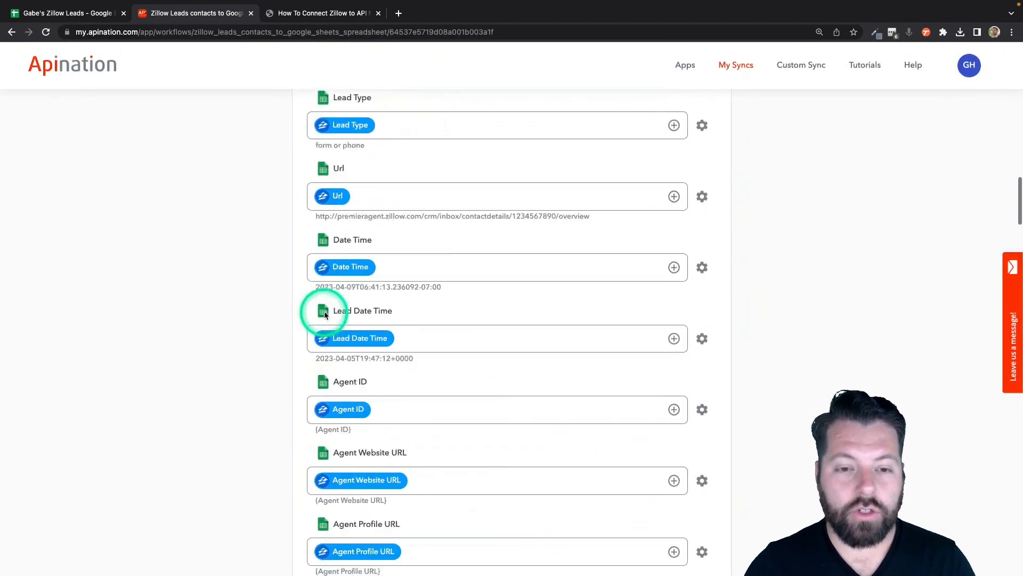
scroll(324, 314, "up", 15)
left_click(502, 217)
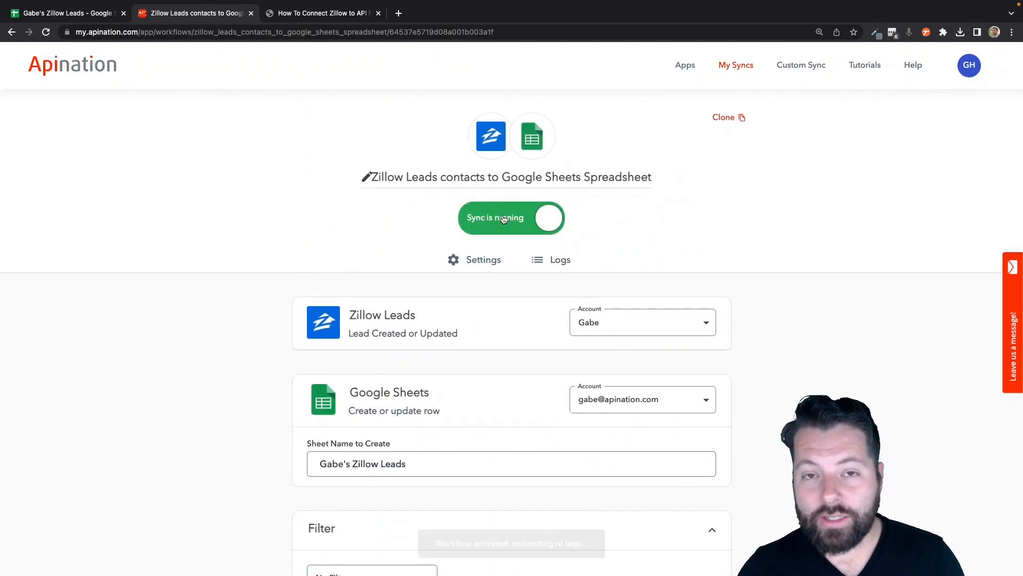
left_click(511, 229)
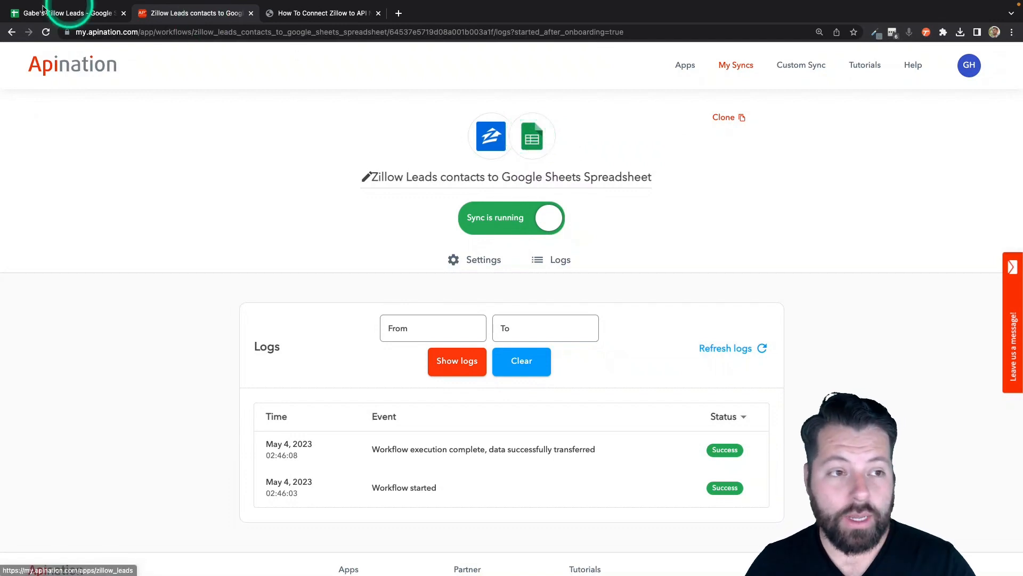
Switch to the Zillow Leads spreadsheet in Google Sheets to view the lead rows, and open and dismiss its sharing dialog
left_click(98, 12)
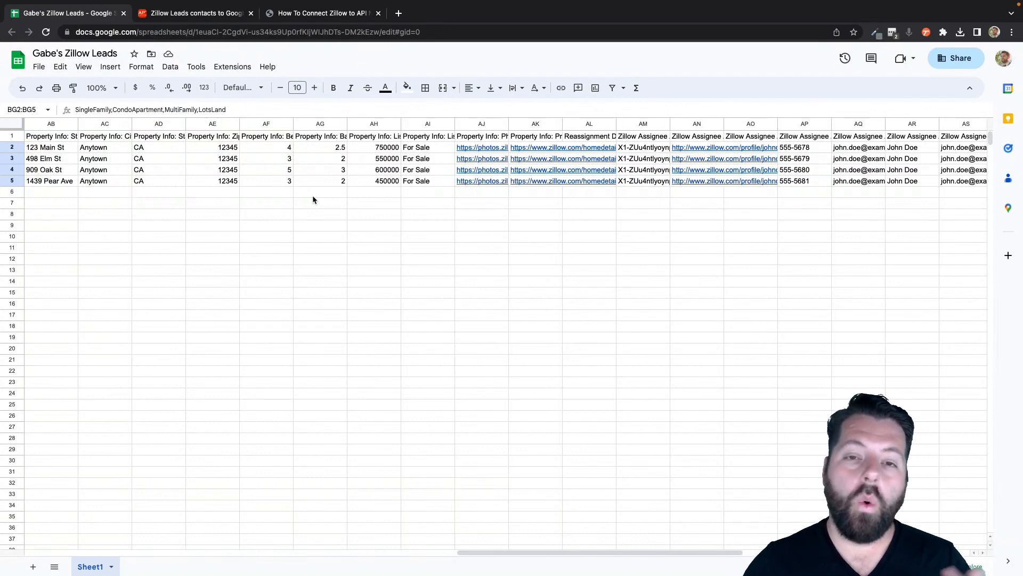
left_click(953, 70)
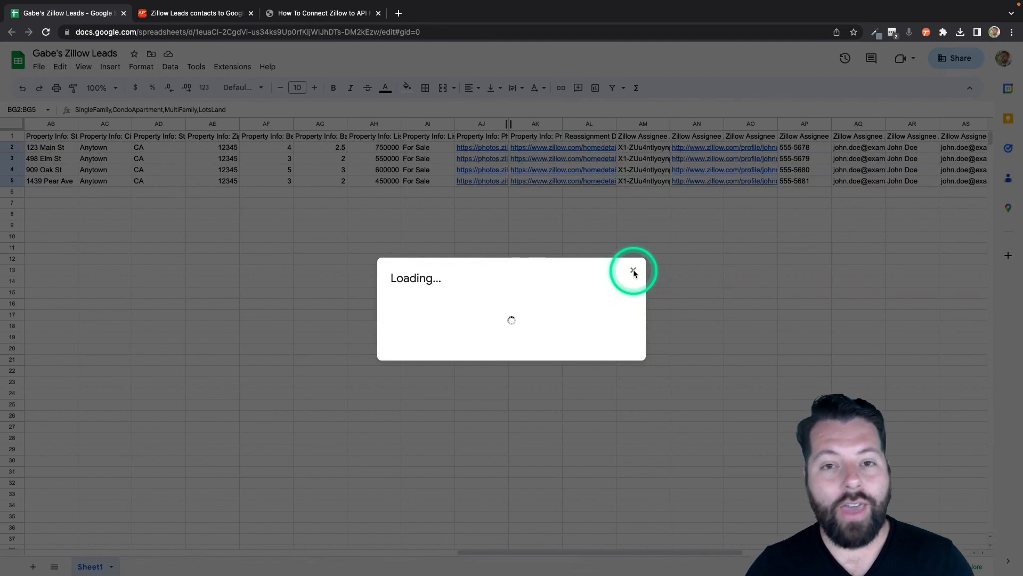
left_click(633, 271)
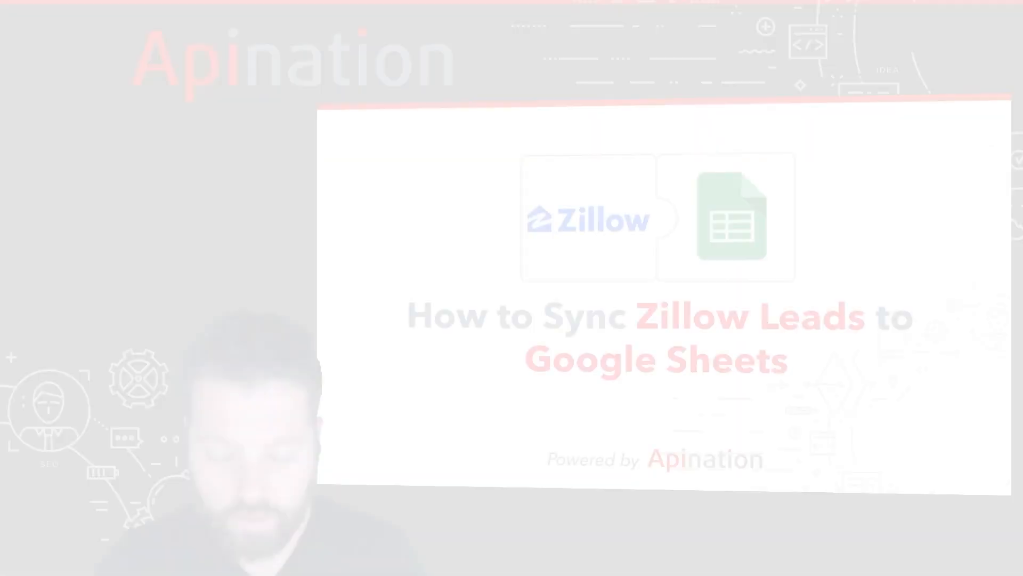